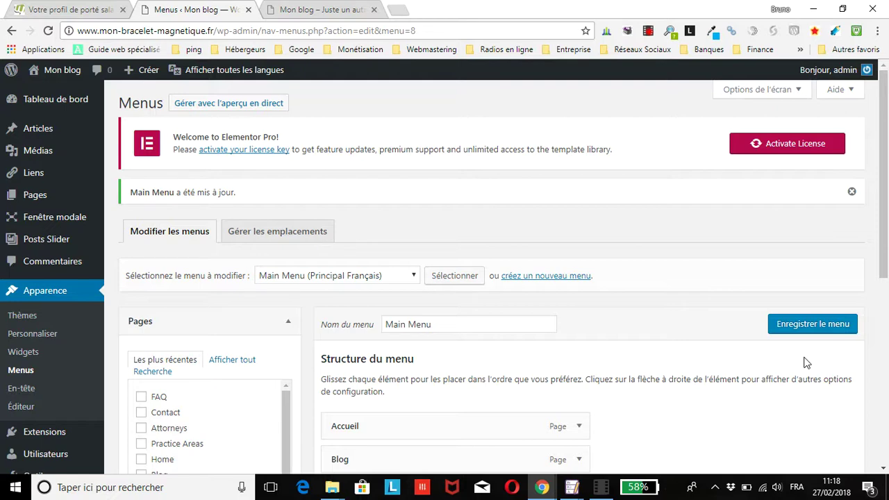
- Compare the navigation menu on the blog's live homepage with the Main Menu structure and display locations in the admin
click(304, 11)
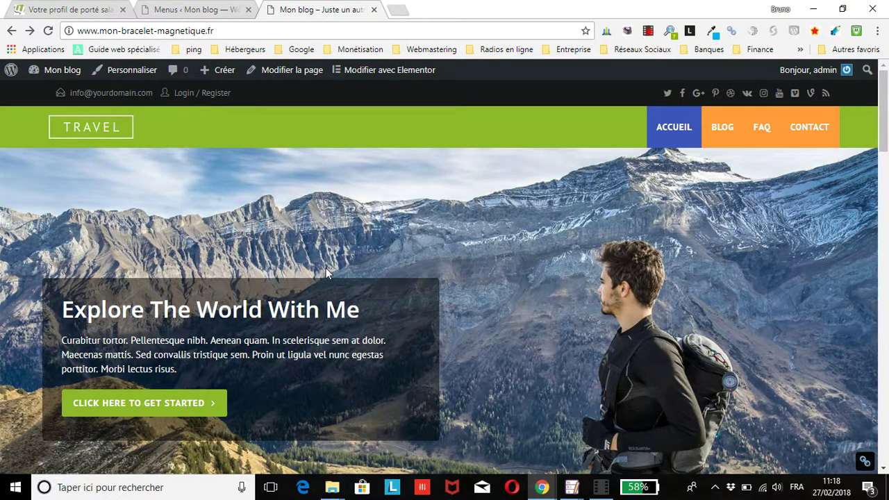
scroll(325, 268, down, 2)
scroll(325, 270, up, 2)
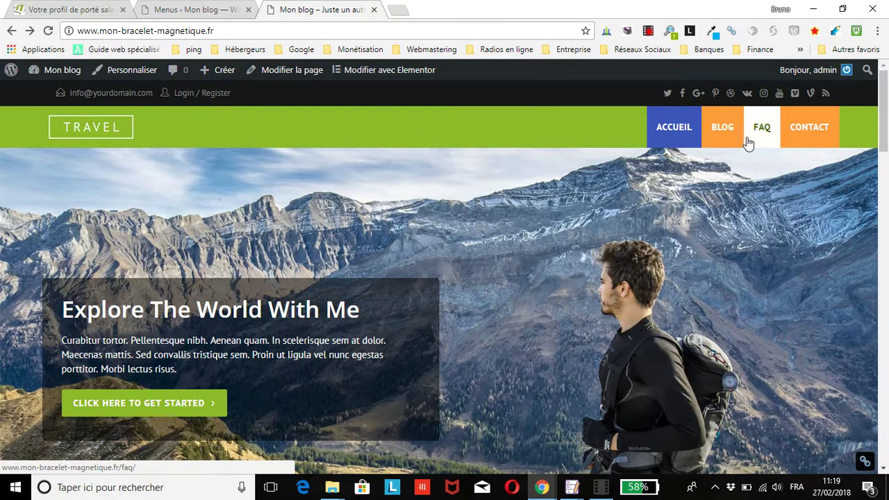
click(184, 10)
scroll(567, 322, down, 5)
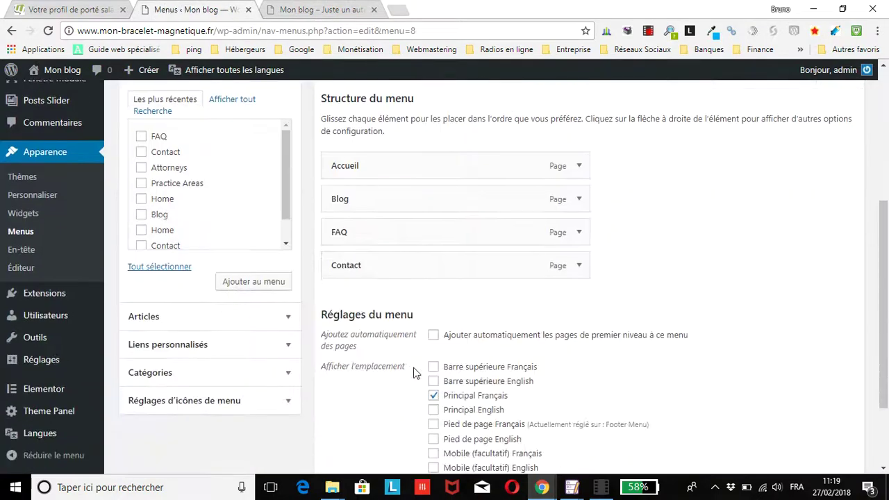
scroll(488, 157, up, 2)
scroll(488, 156, up, 3)
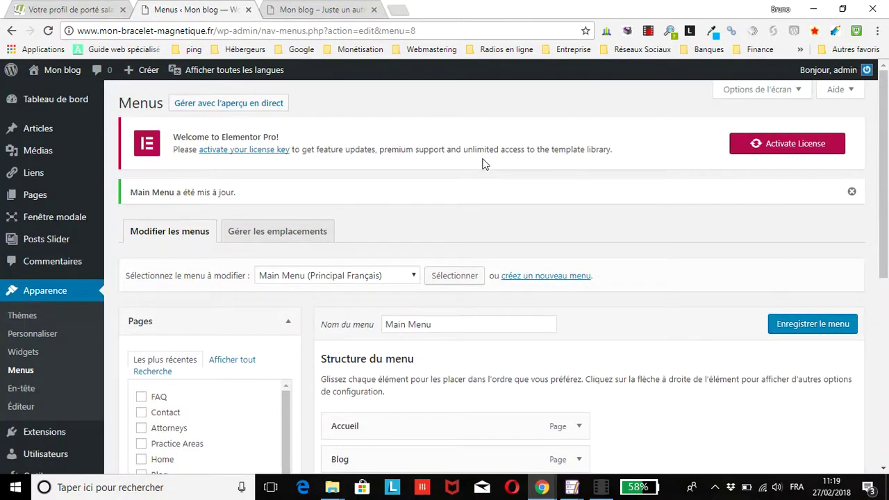
click(317, 10)
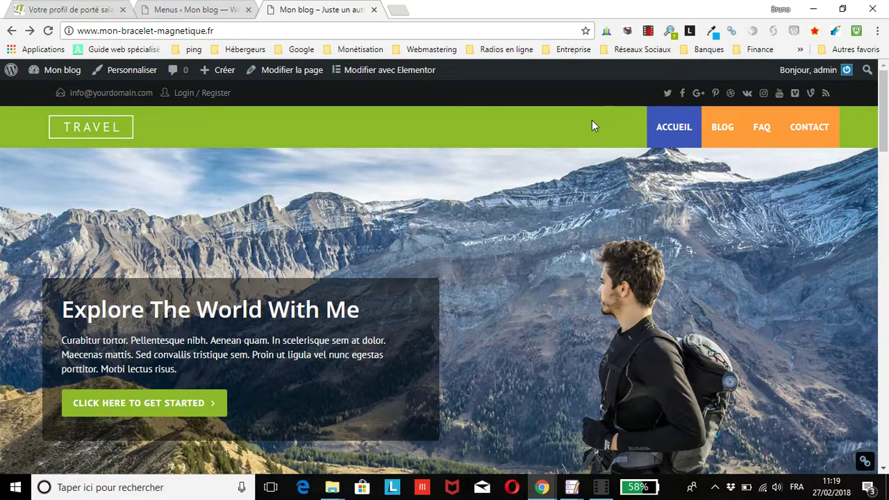
click(185, 10)
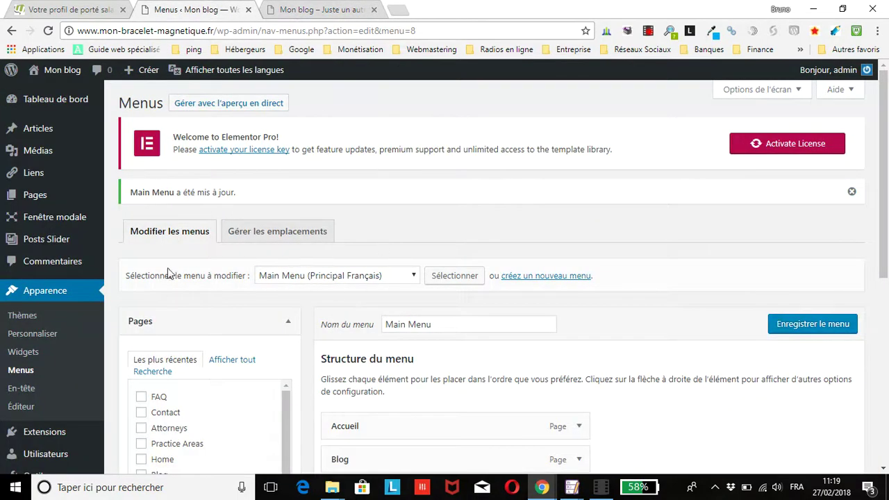
- Examine the Main Menu items and the choice of menus available for editing
scroll(683, 146, down, 1)
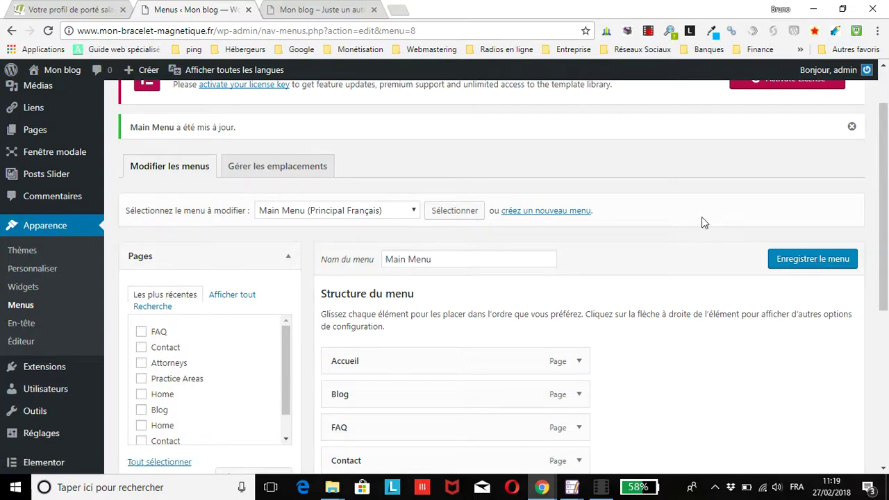
scroll(701, 222, down, 1)
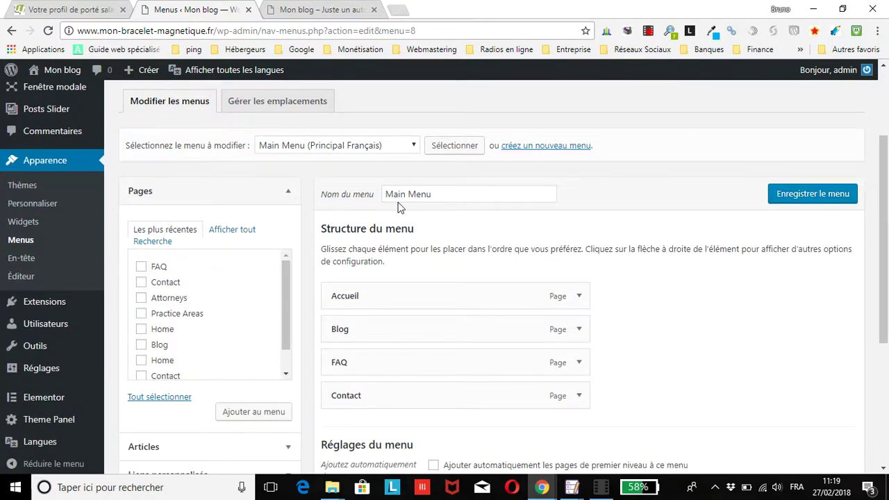
click(385, 145)
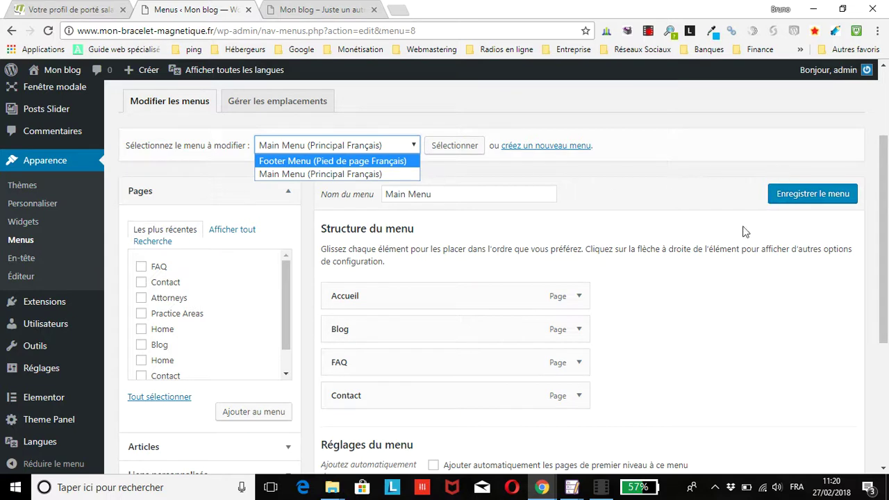
click(711, 185)
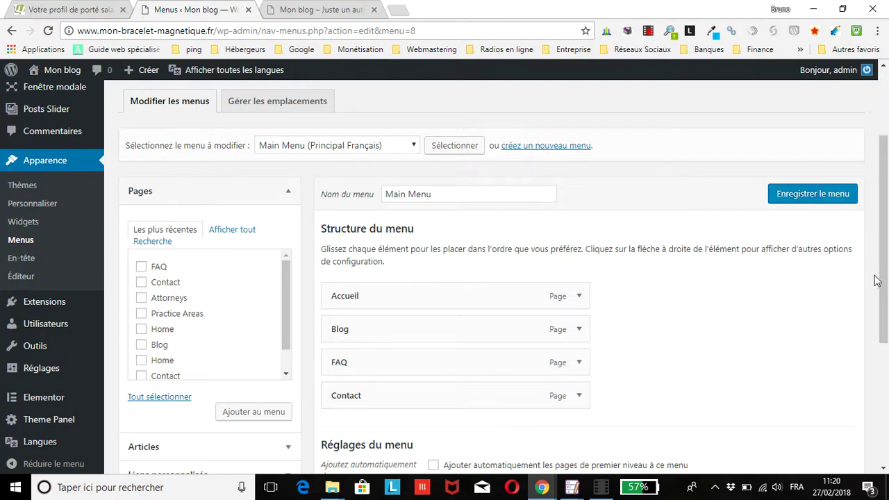
- Enable the Liste des langues block in the Menus screen options and save the Main Menu
drag(887, 250, 883, 184)
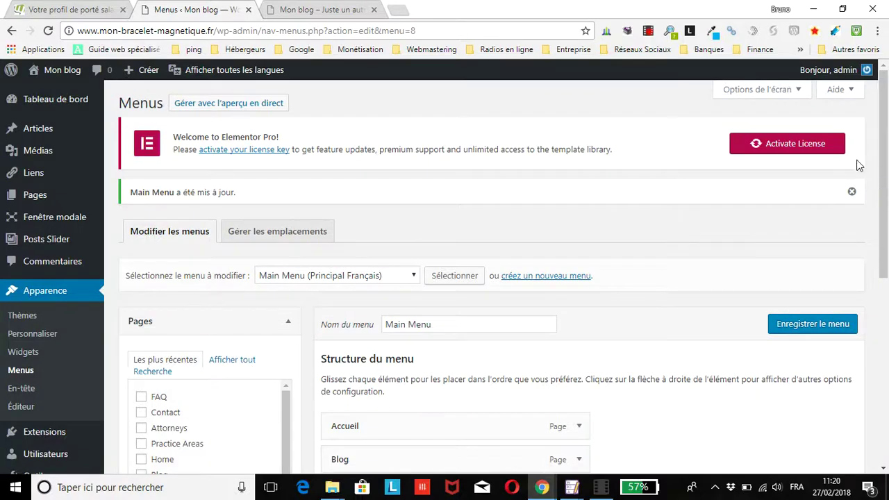
click(753, 91)
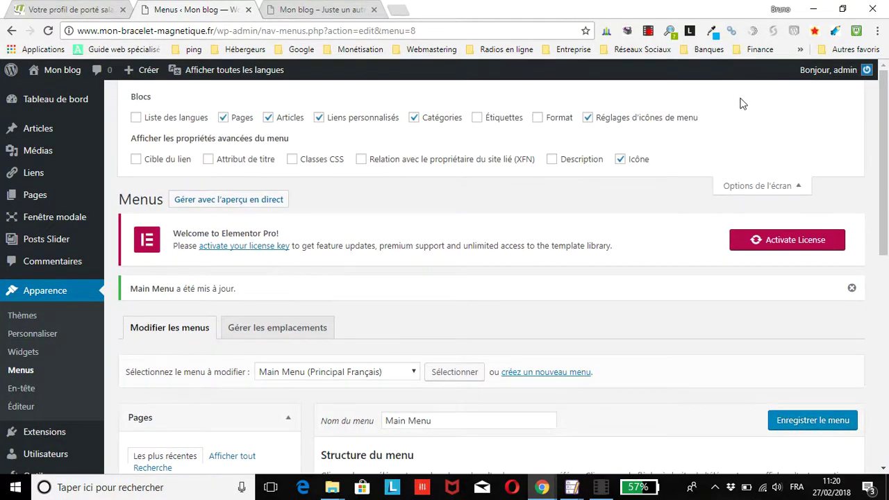
click(135, 120)
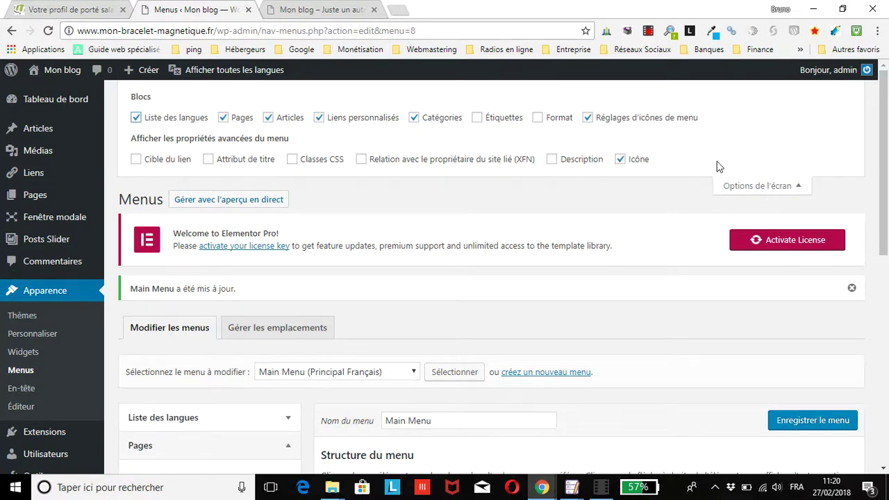
click(352, 15)
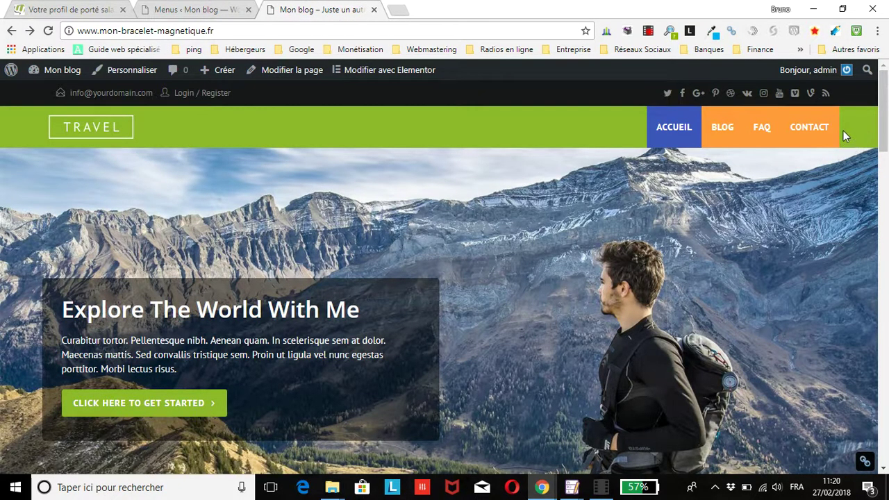
click(205, 11)
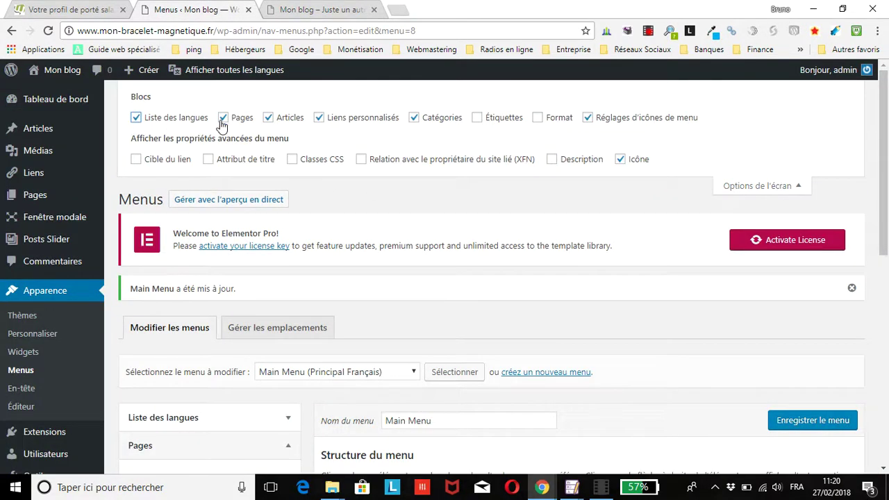
click(757, 187)
click(819, 328)
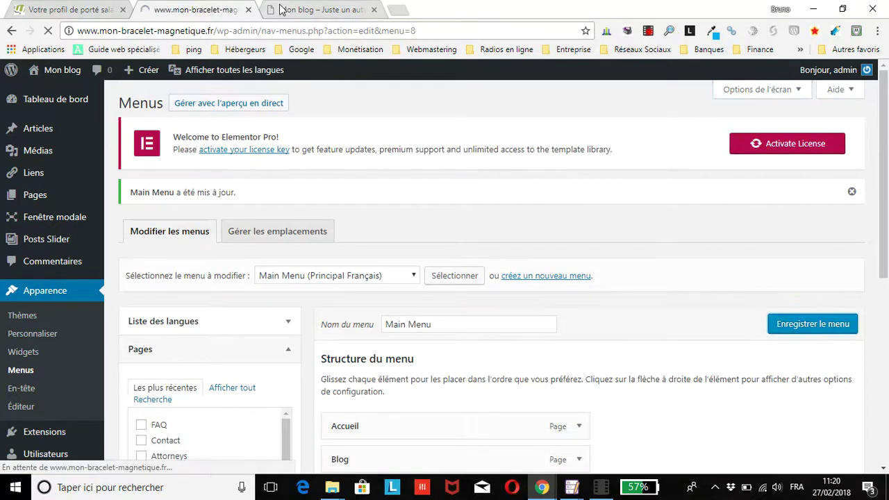
- Reload the live homepage, then review which blocks are enabled in the Menus screen options
click(288, 11)
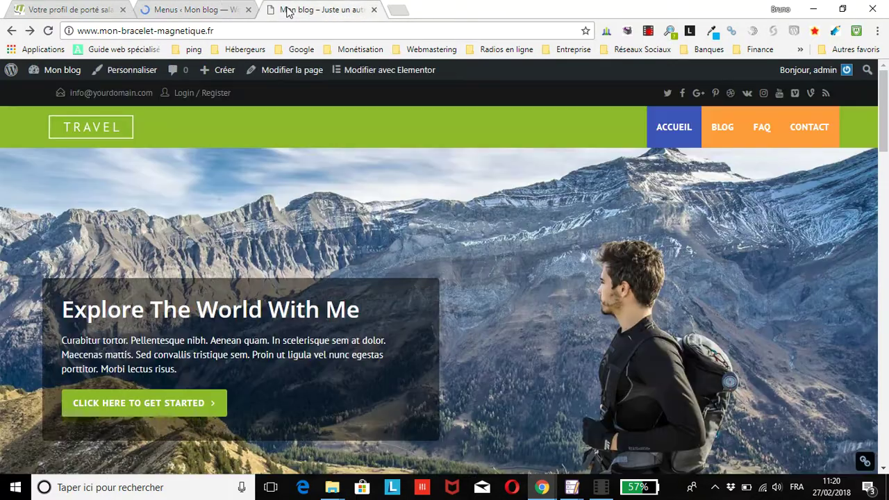
click(45, 34)
click(209, 10)
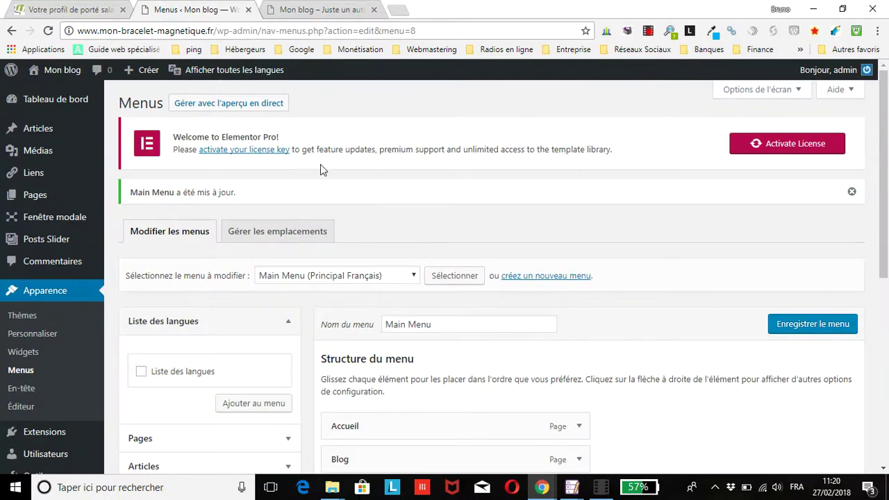
click(763, 94)
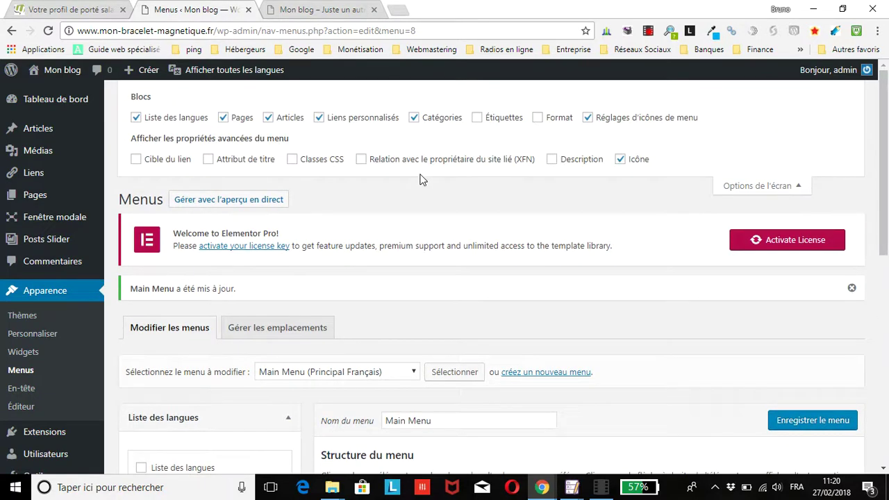
scroll(451, 243, down, 1)
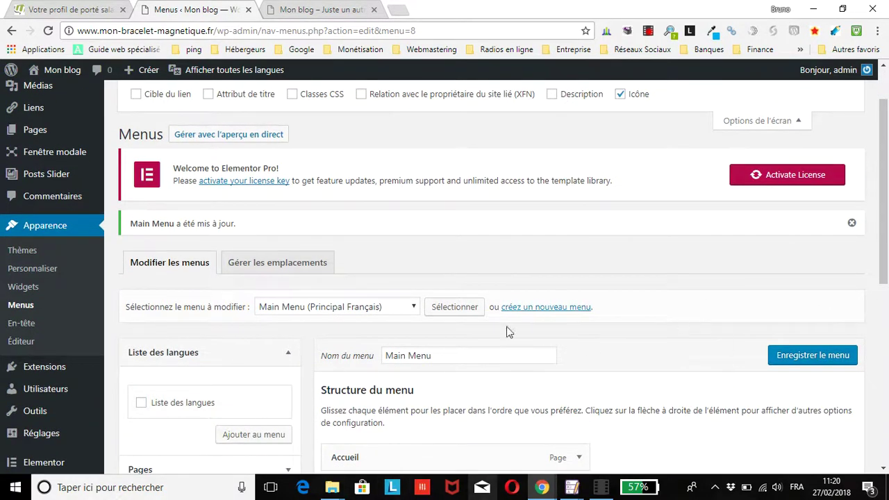
scroll(758, 131, up, 1)
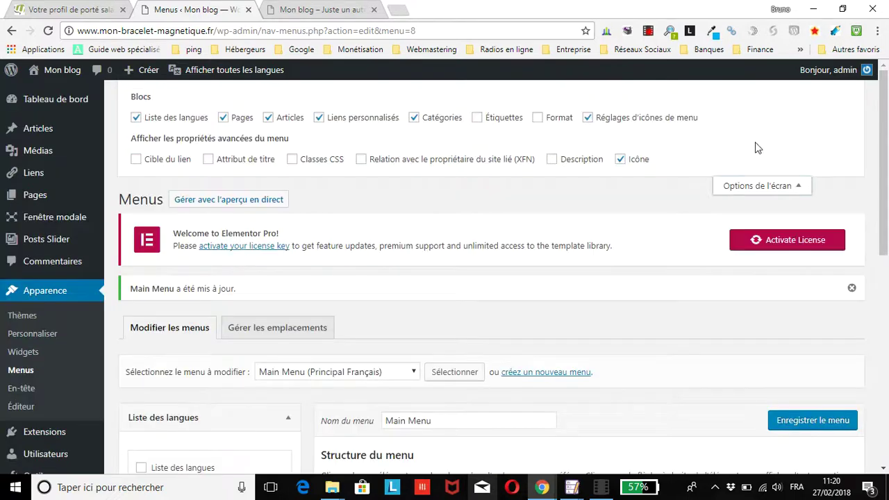
click(769, 189)
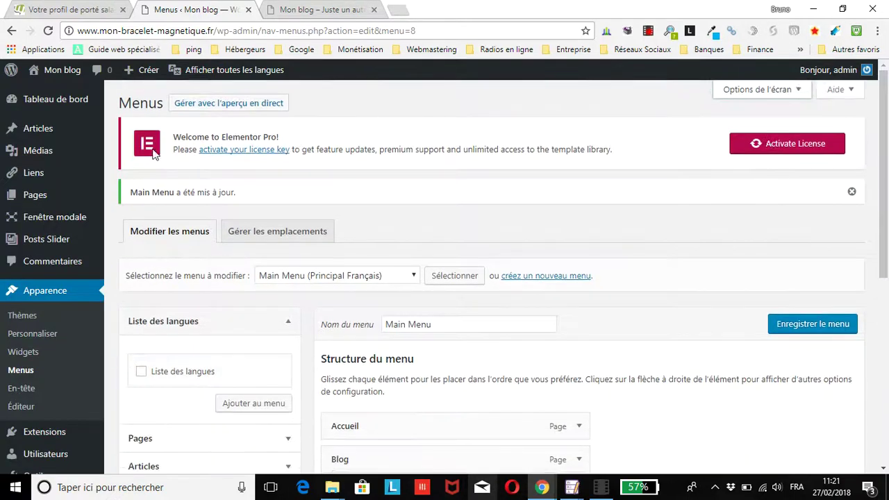
- Add the Liste des langues item to the Main Menu, save it and check the reloaded live homepage
scroll(178, 336, down, 2)
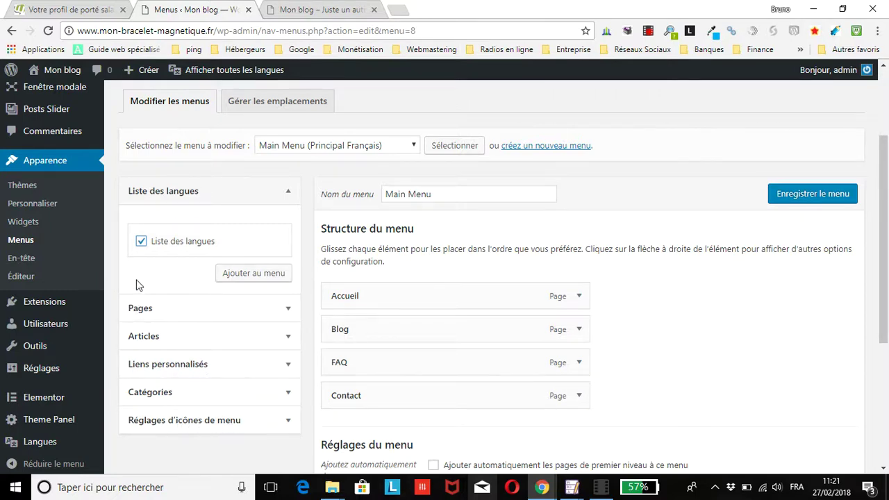
click(265, 275)
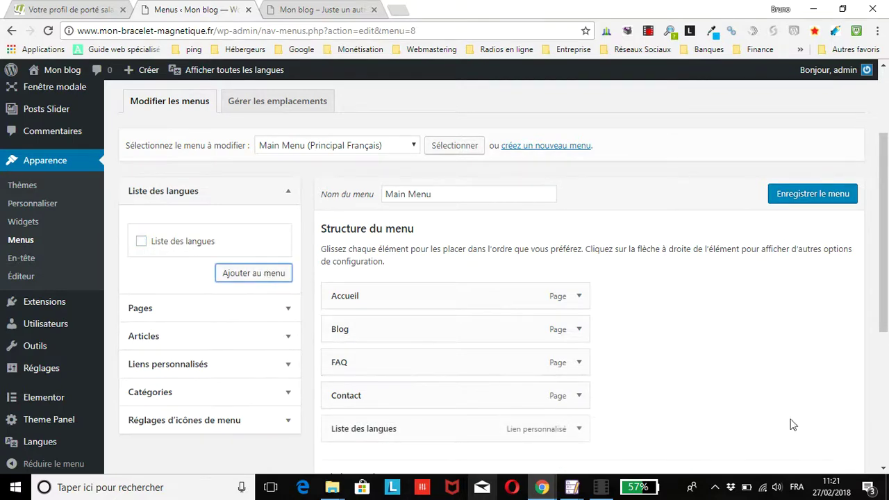
scroll(797, 392, down, 1)
scroll(796, 393, down, 2)
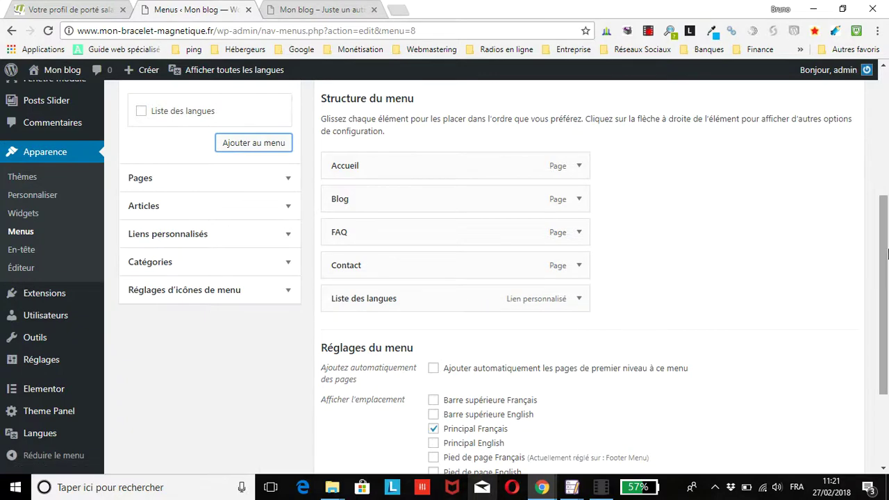
scroll(886, 255, up, 2)
click(799, 199)
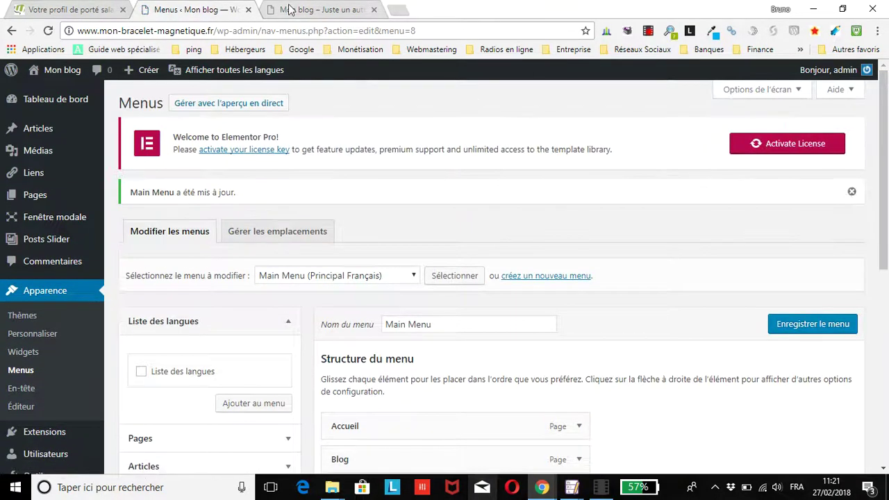
click(292, 9)
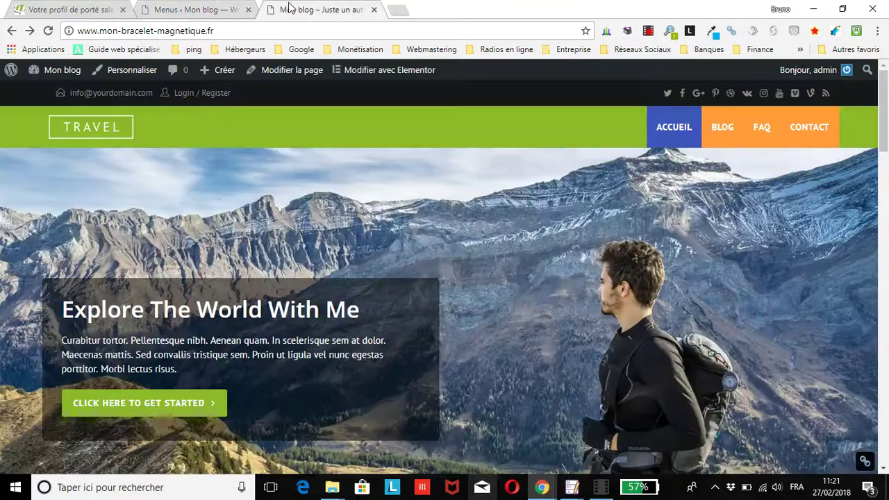
click(46, 31)
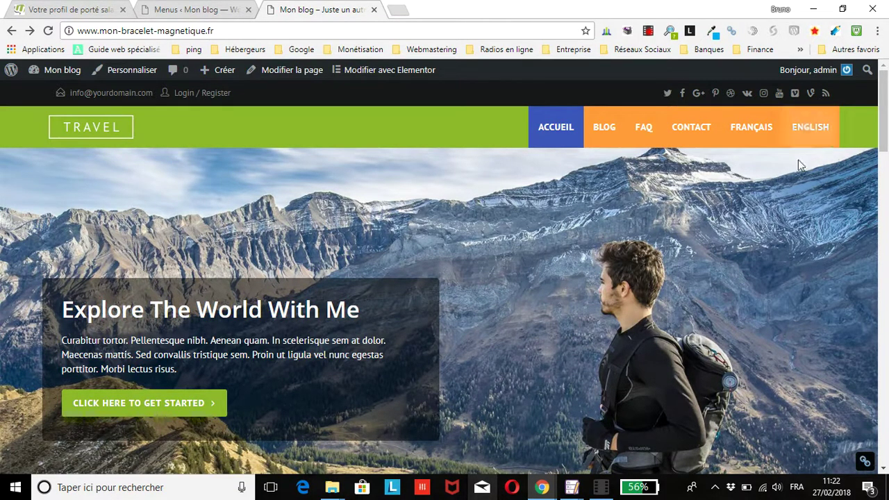
- Set the Liste des langues menu item to display as a dropdown list, save the menu and check the reloaded homepage
click(179, 11)
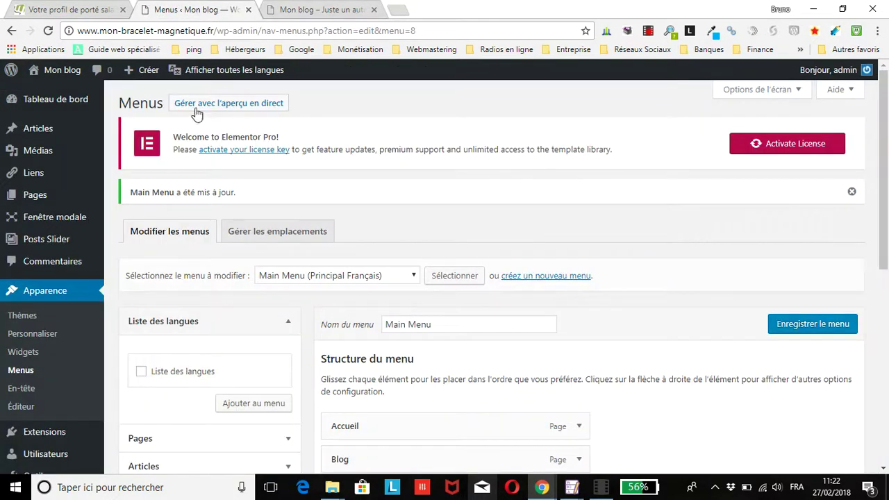
scroll(212, 192, down, 4)
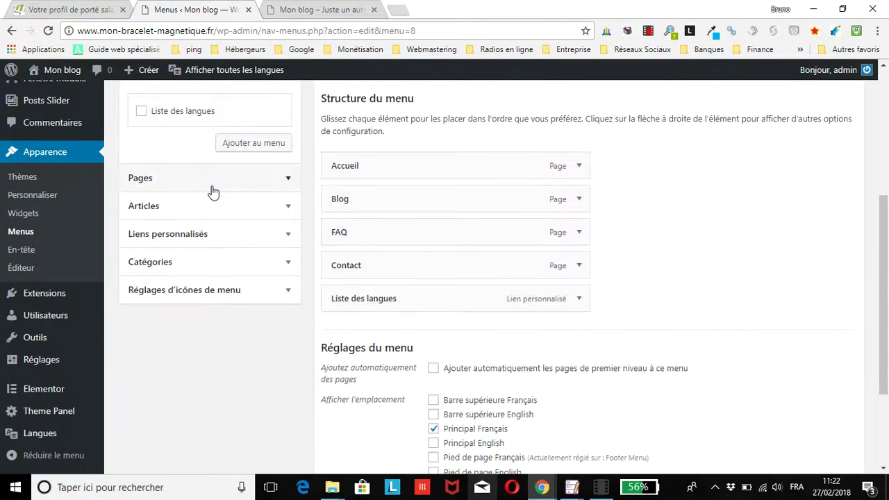
click(578, 300)
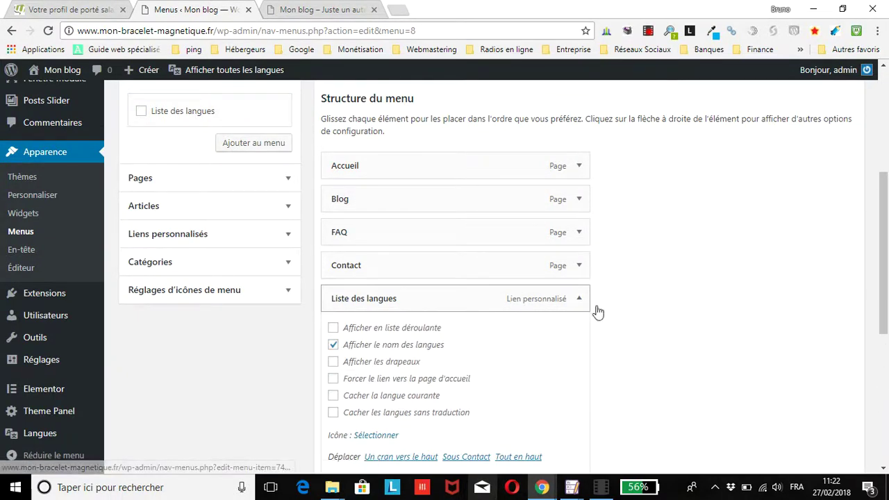
scroll(353, 325, down, 2)
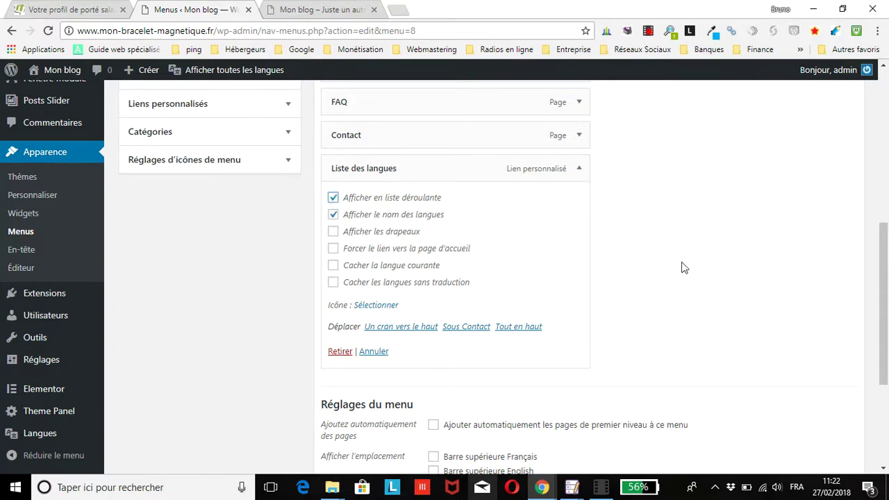
scroll(763, 218, up, 4)
click(811, 197)
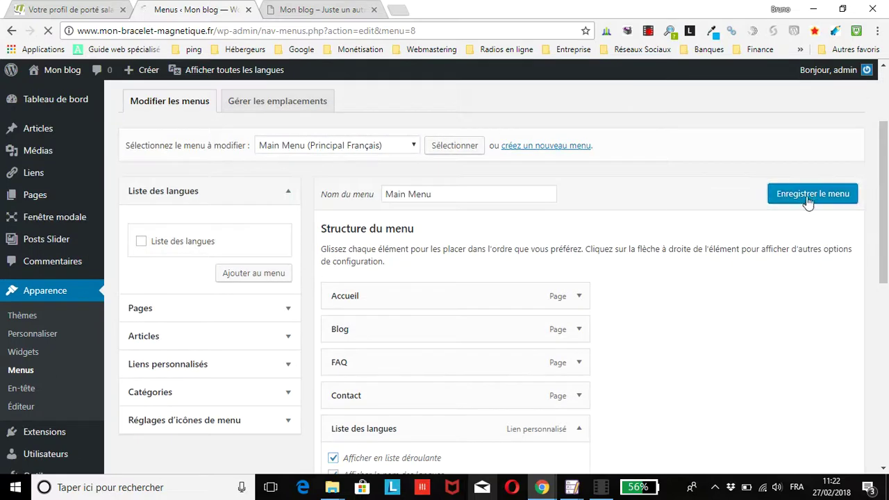
click(338, 12)
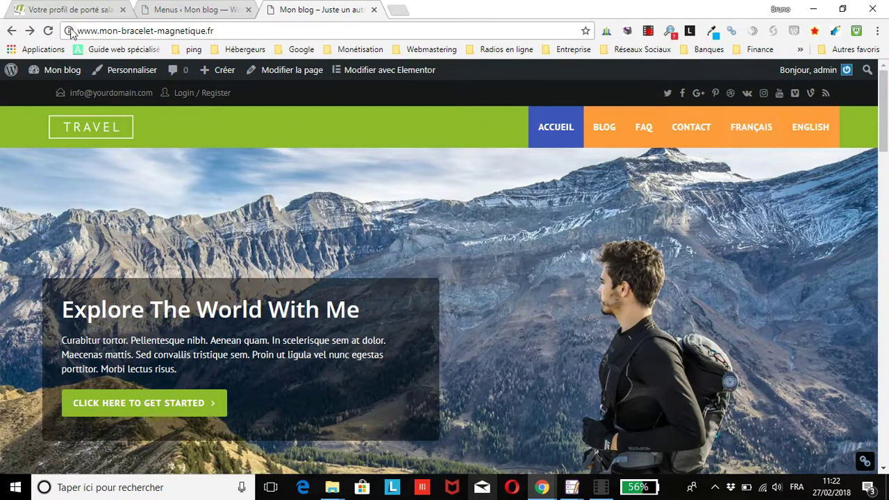
click(48, 31)
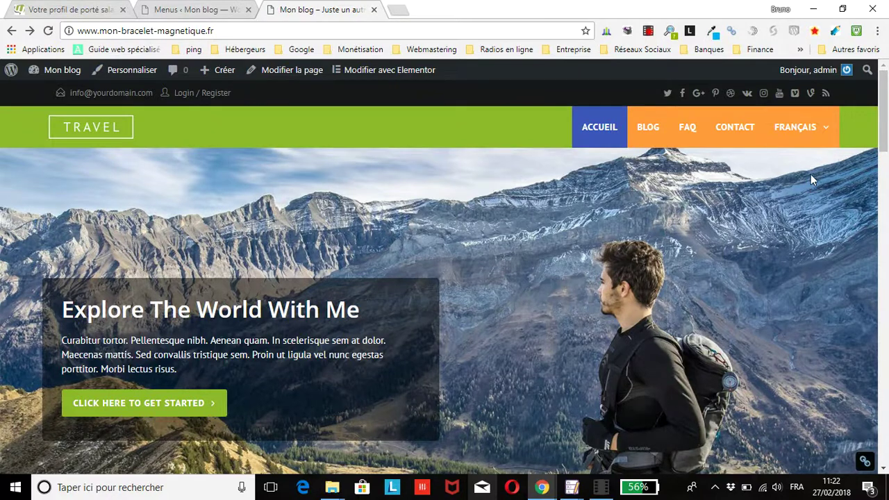
- Test the English option of the language dropdown on the live homepage and on the reloaded Contact page
mouse_move(787, 139)
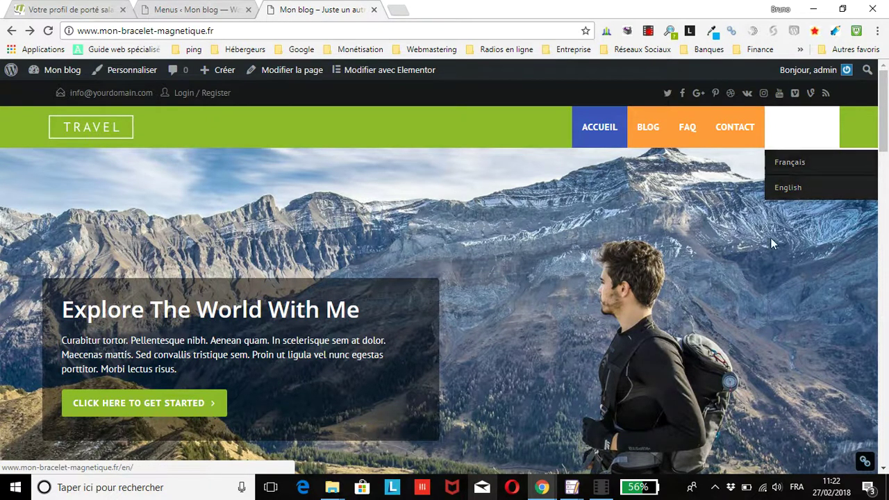
click(787, 188)
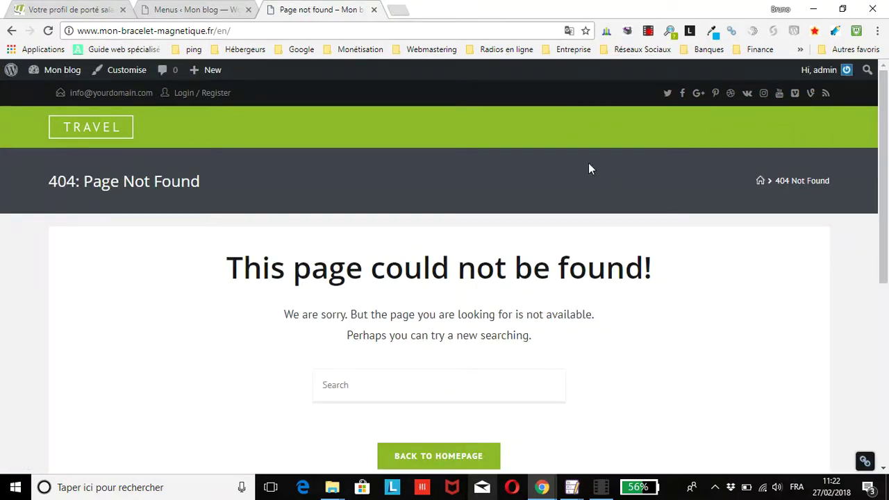
click(11, 31)
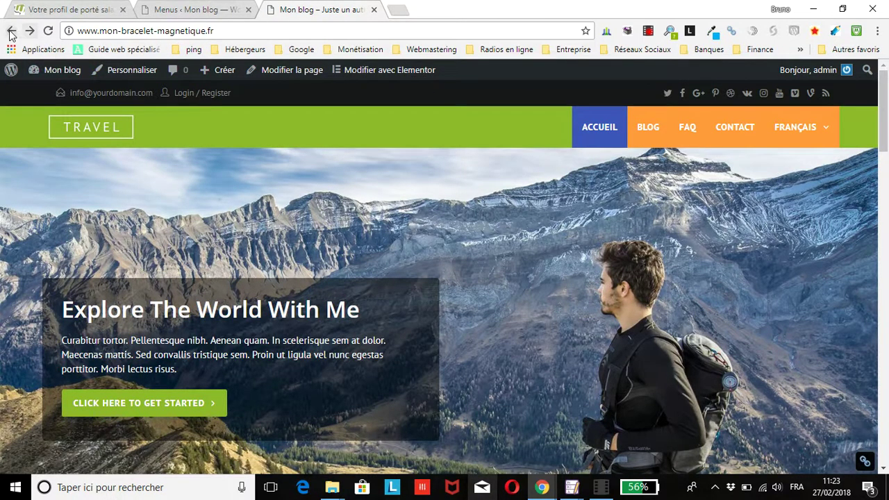
click(30, 32)
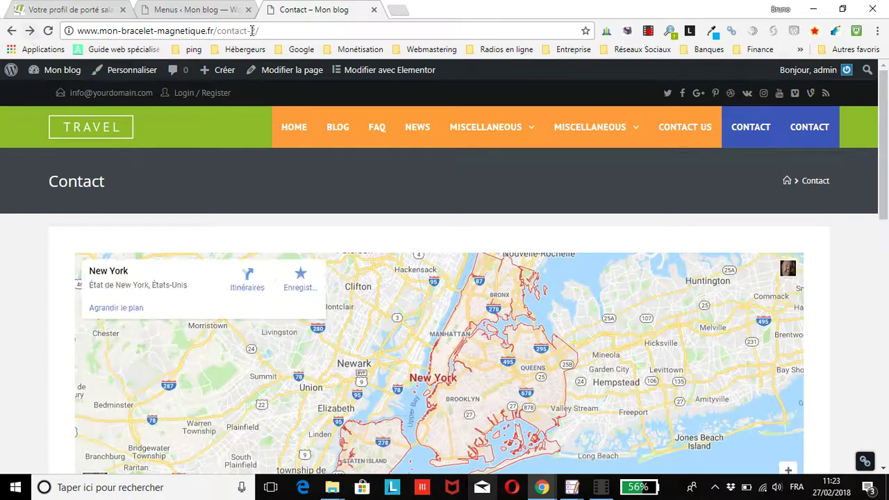
click(46, 31)
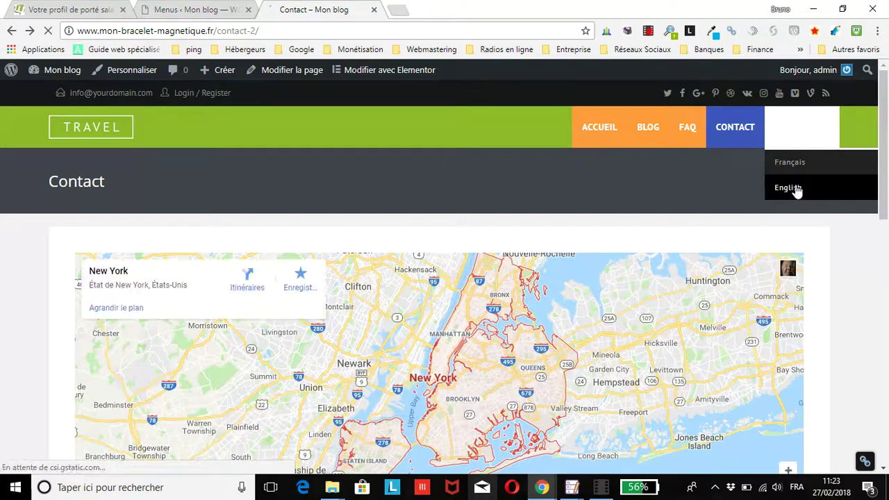
click(795, 189)
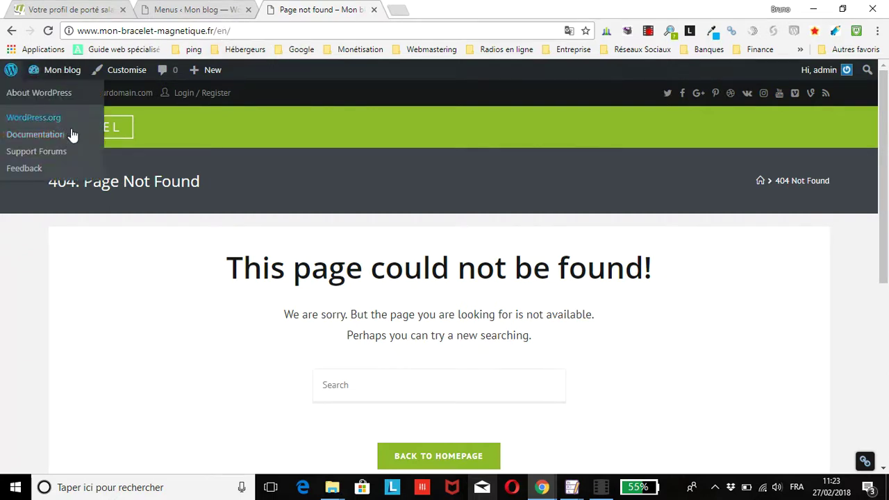
- Return to the French homepage by removing en/ from the page address
click(109, 127)
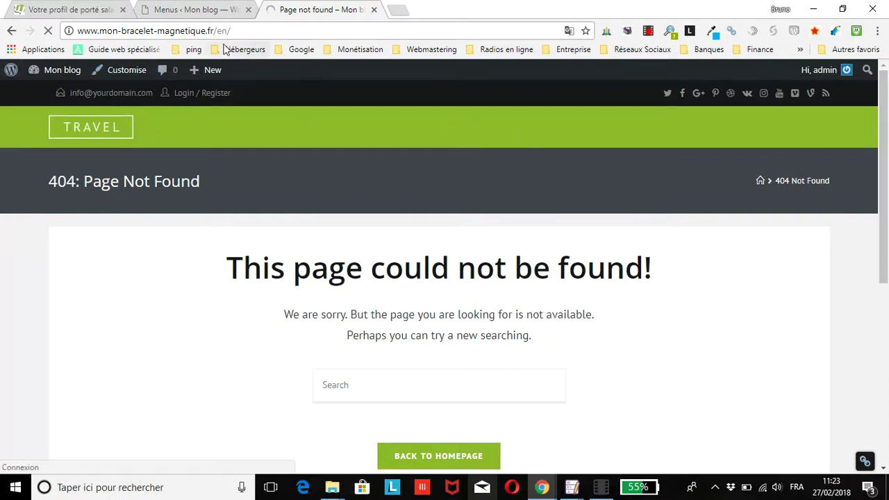
drag(216, 31, 339, 33)
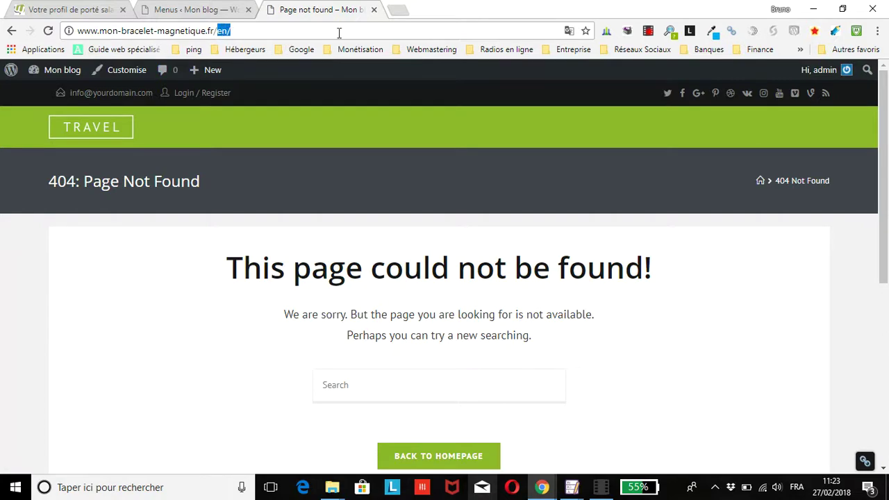
key(BackSpace)
key(Return)
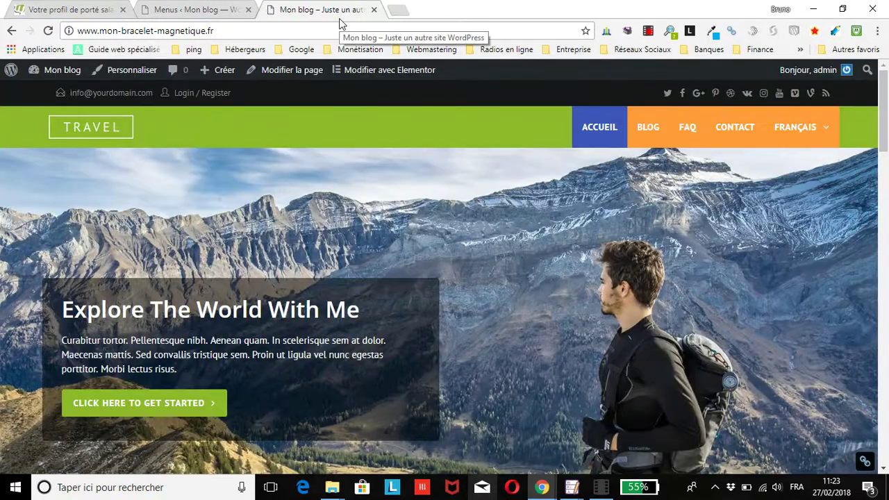
- Enable Afficher les drapeaux for the Liste des langues item in the Main Menu and save the menu
click(163, 9)
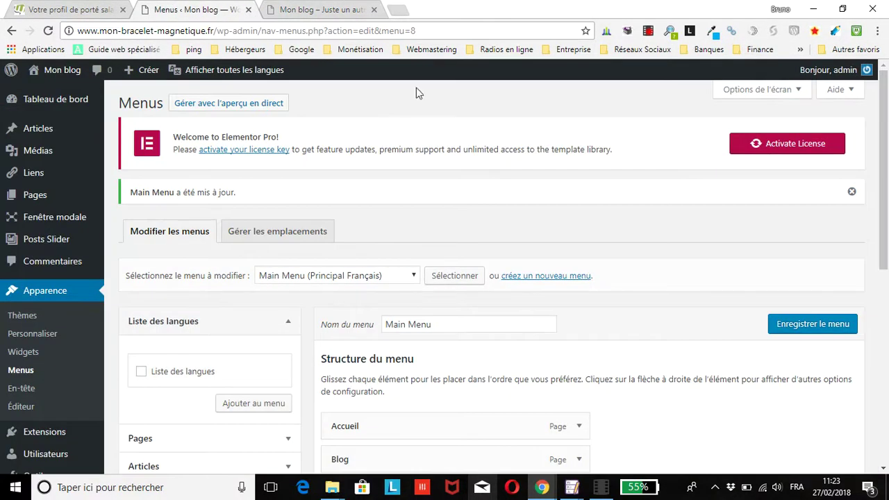
scroll(444, 182, down, 5)
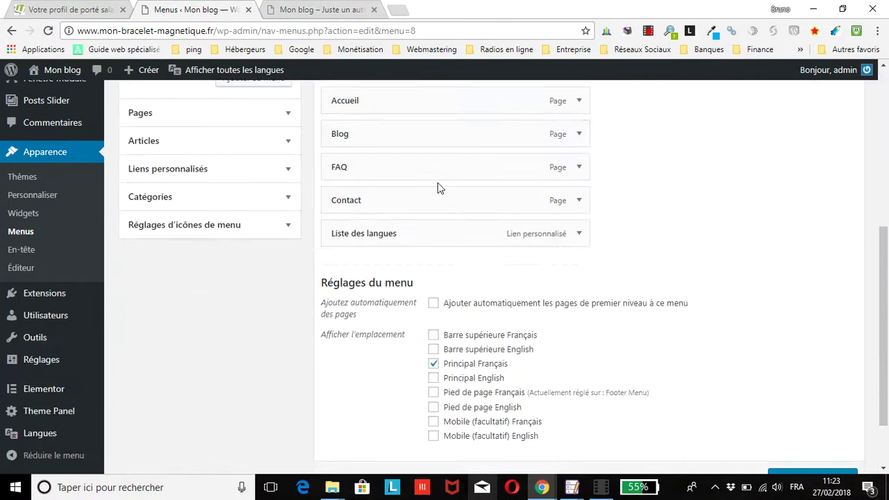
click(579, 233)
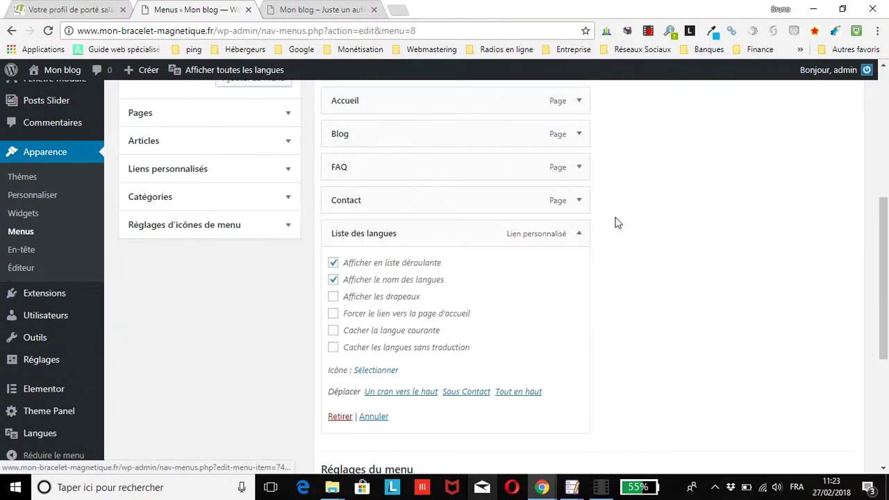
scroll(611, 222, down, 3)
scroll(331, 182, up, 1)
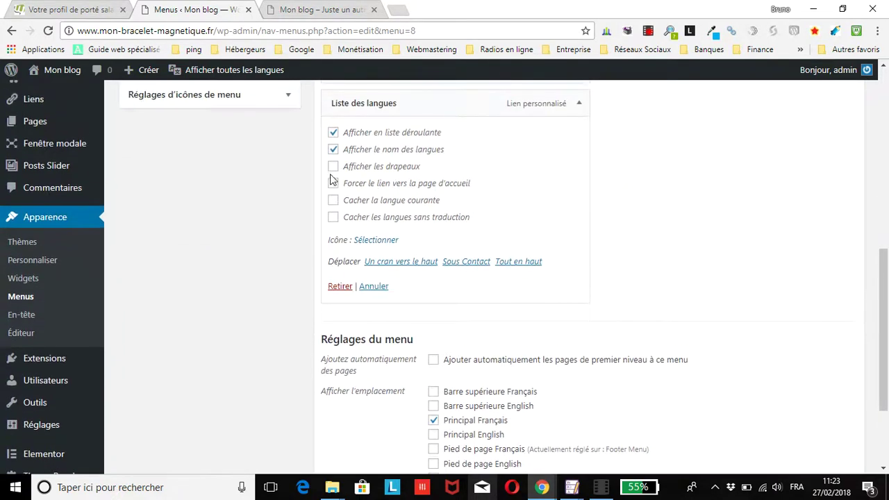
scroll(496, 311, up, 1)
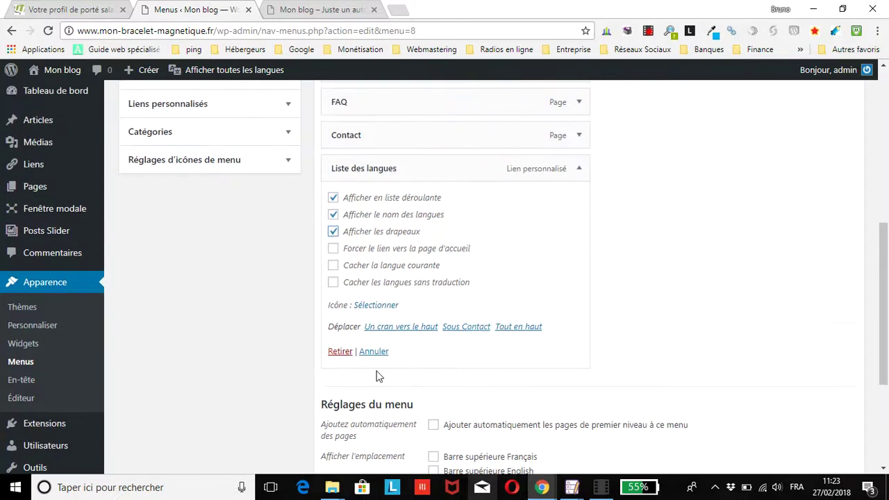
scroll(854, 241, up, 3)
click(808, 130)
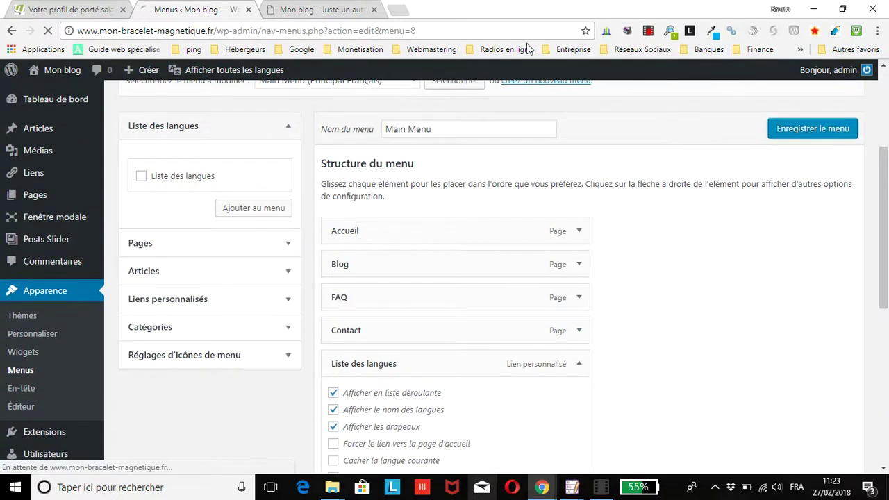
- Reload the live homepage and check the flags in the language dropdown
click(333, 10)
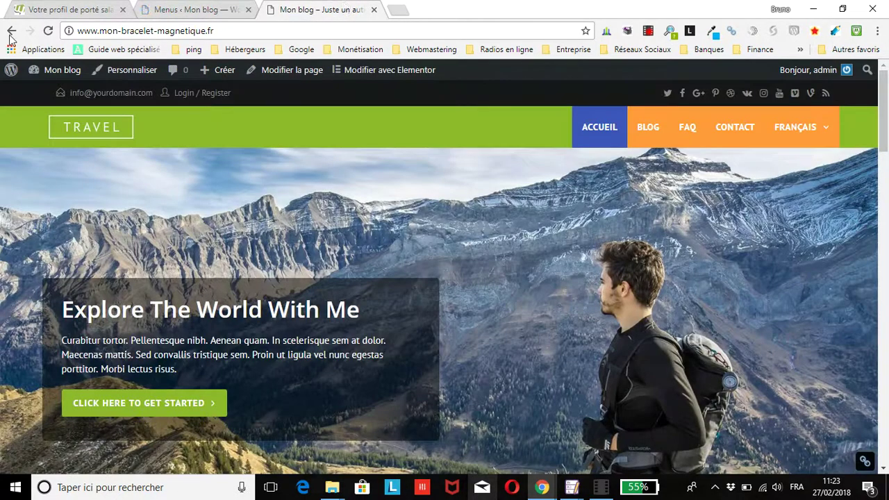
click(48, 31)
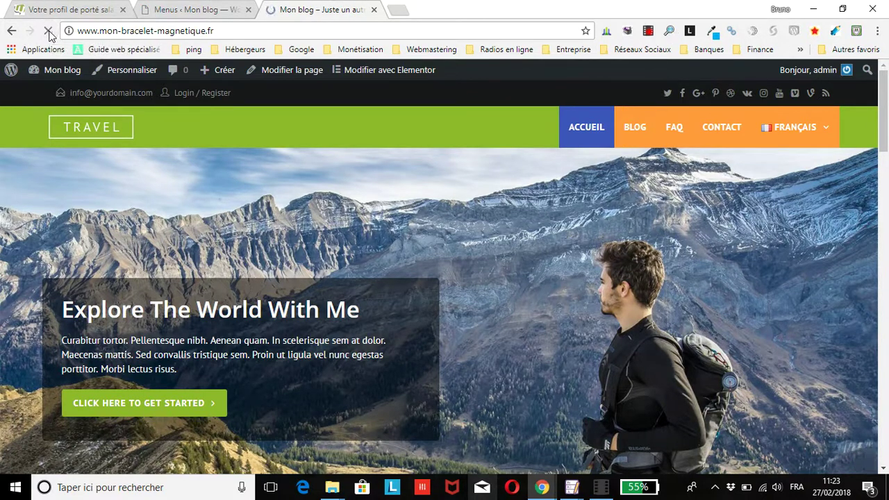
mouse_move(782, 138)
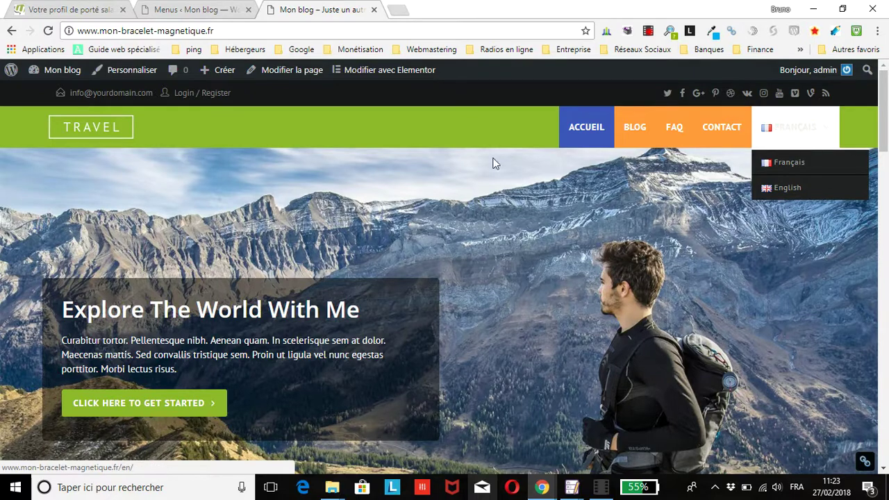
- Disable Afficher le nom des langues for the Liste des langues item and save the Main Menu
click(188, 9)
scroll(610, 310, down, 5)
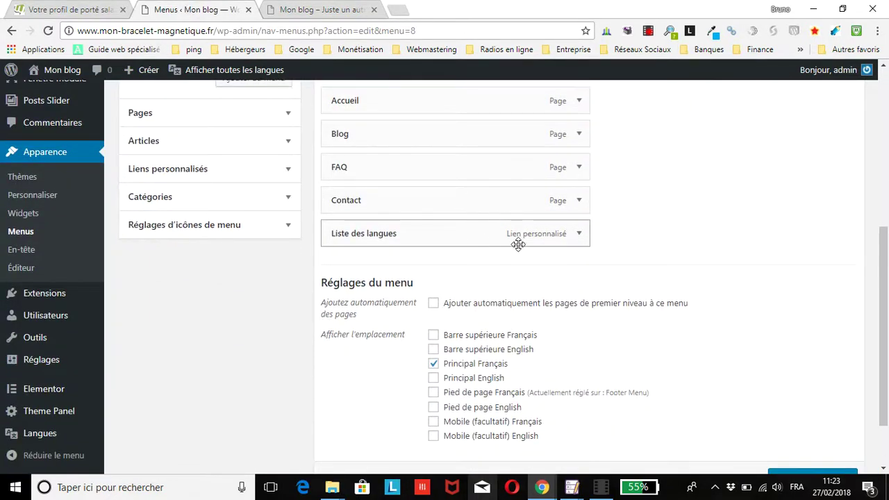
click(582, 240)
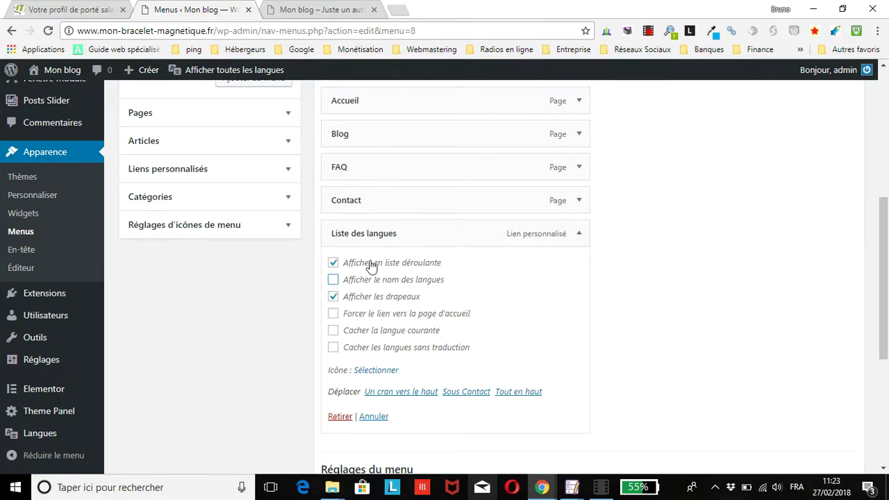
click(887, 101)
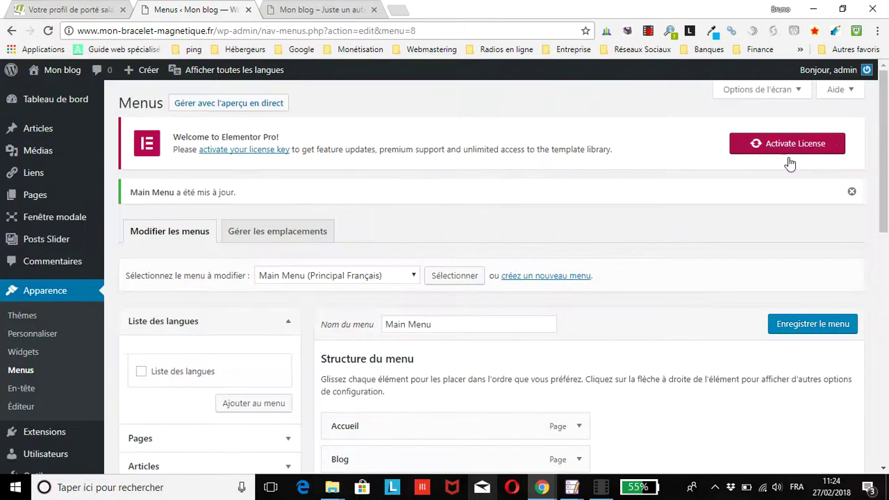
click(817, 327)
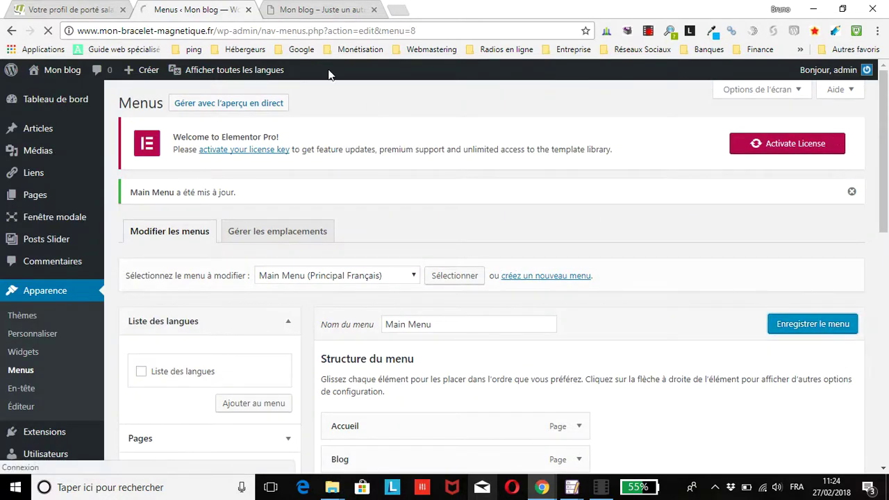
- Reload the live homepage and check the language dropdown without language names
click(308, 11)
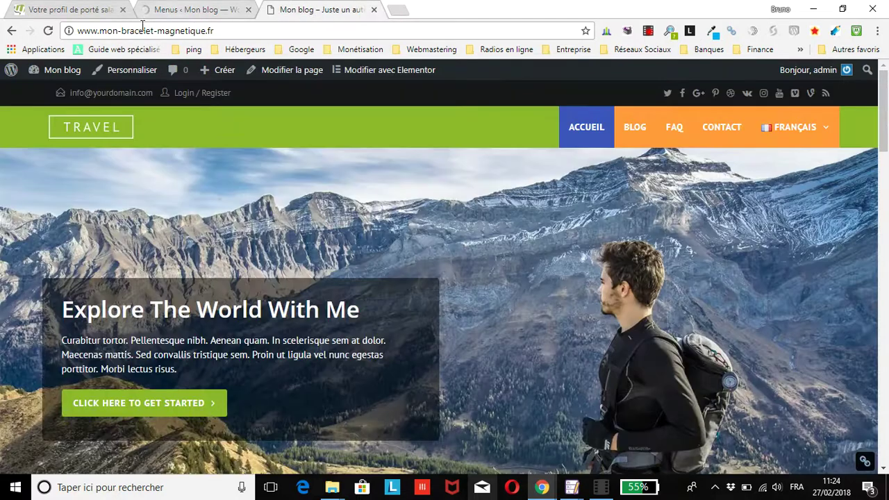
click(48, 31)
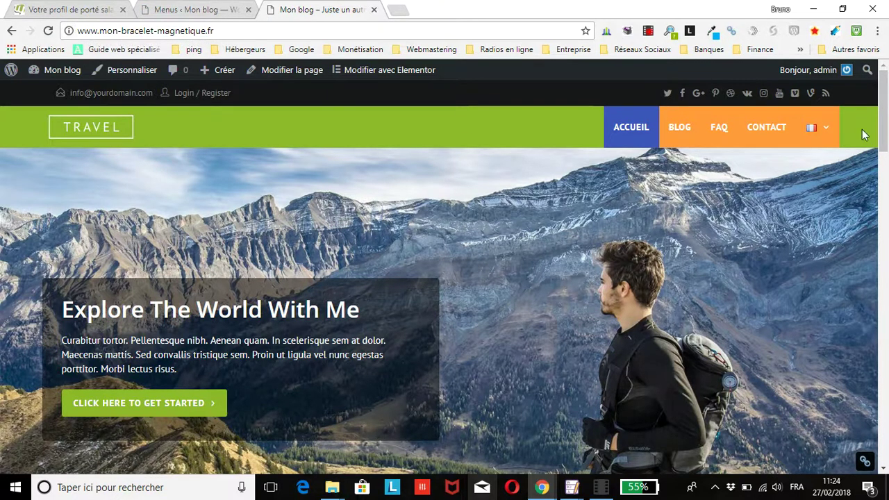
mouse_move(820, 133)
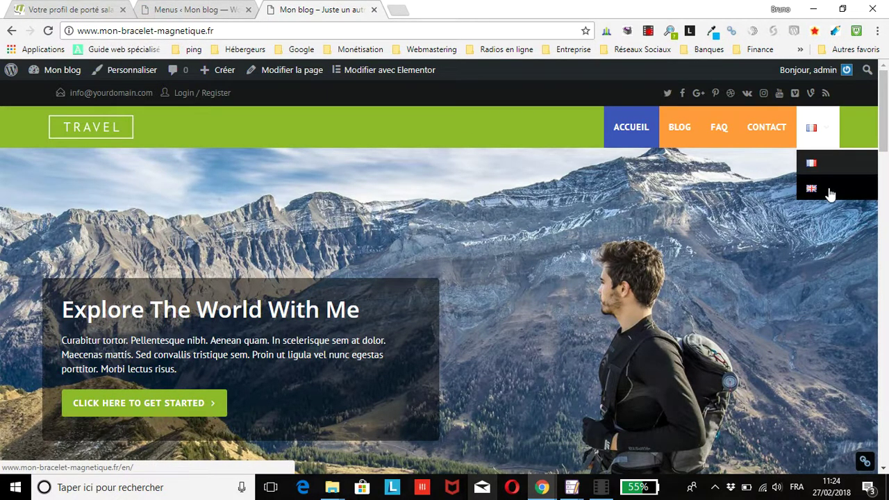
- Enable Forcer le lien vers la page d'accueil for the Liste des langues item and save the Main Menu
click(167, 8)
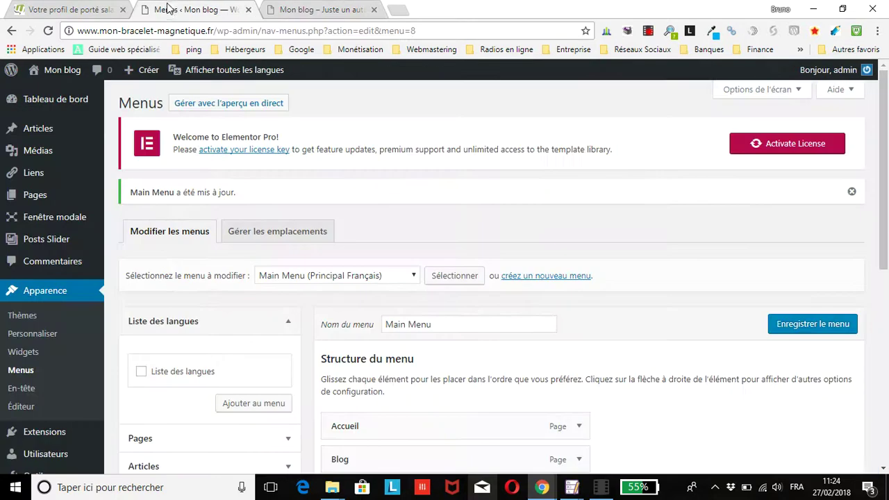
scroll(733, 275, down, 5)
click(576, 234)
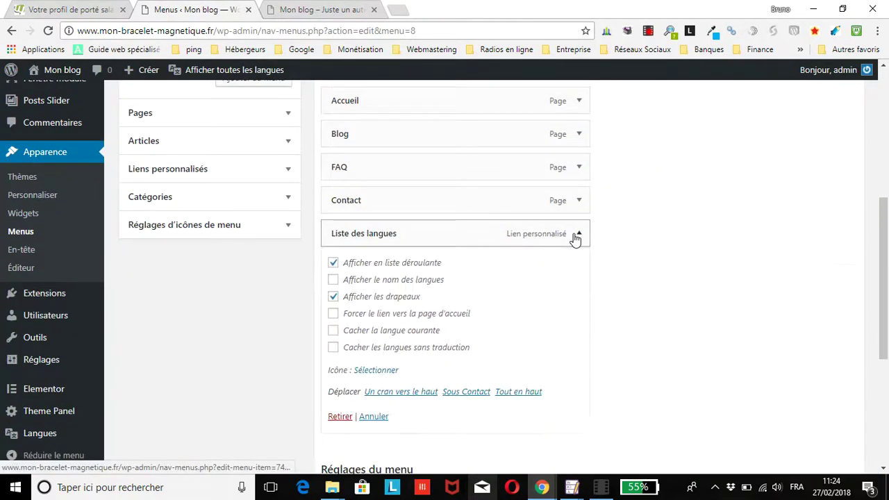
scroll(463, 302, down, 1)
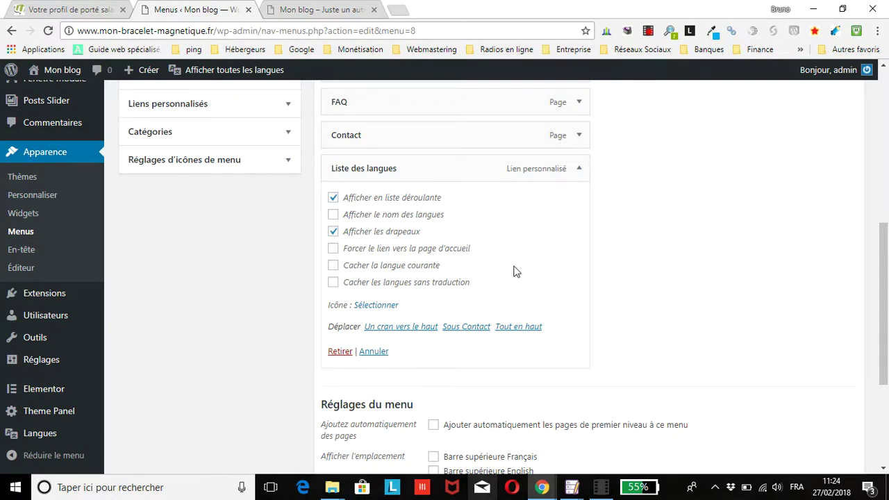
click(334, 249)
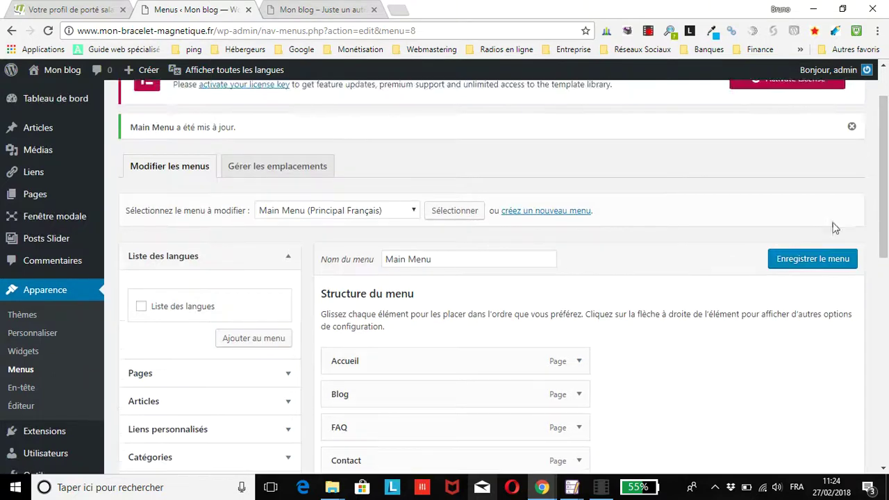
click(827, 263)
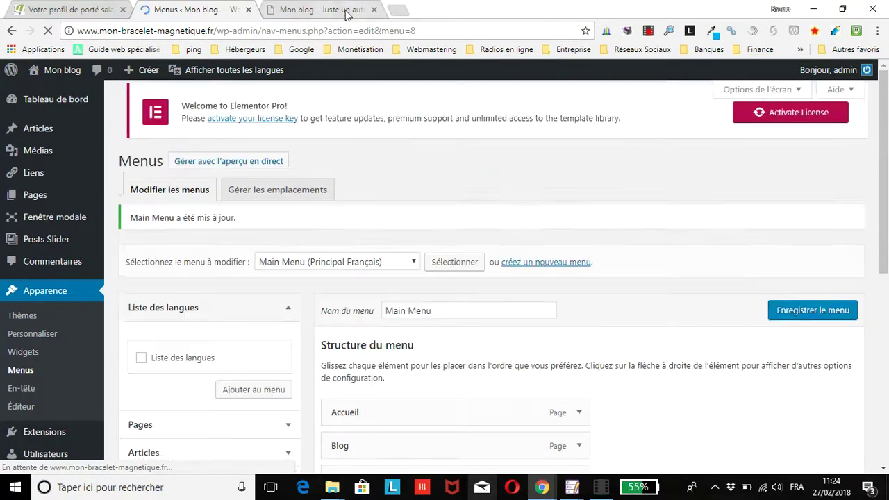
- Reload the live homepage and open its Accueil link to check the updated menu
click(347, 9)
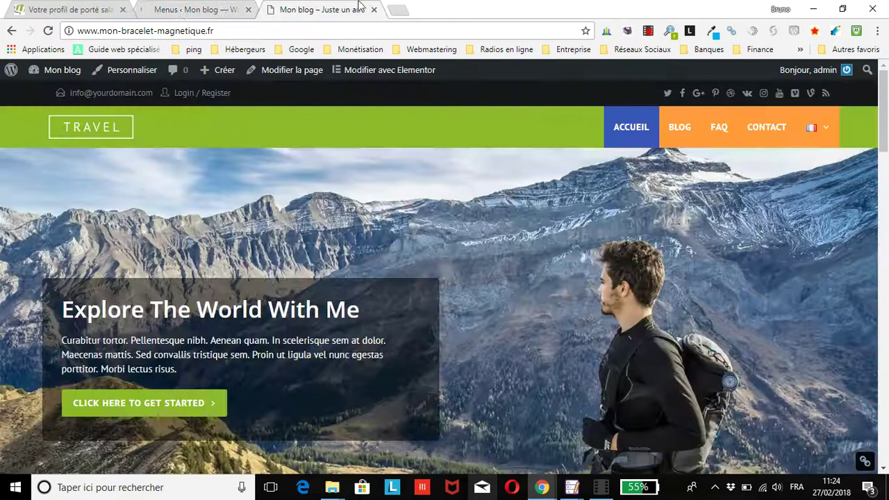
click(46, 33)
click(629, 128)
- Disable Forcer le lien vers la page d'accueil and enable Cacher la langue courante for Liste des langues, saving the Main Menu
click(206, 10)
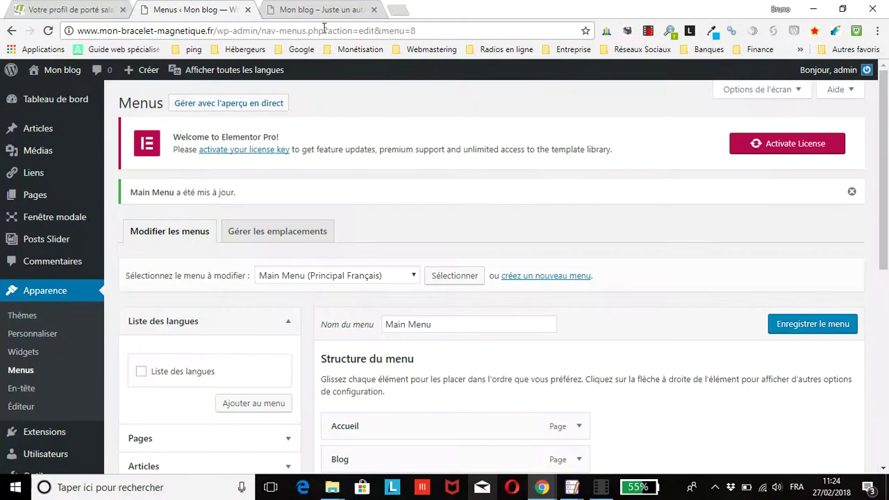
scroll(570, 339, down, 10)
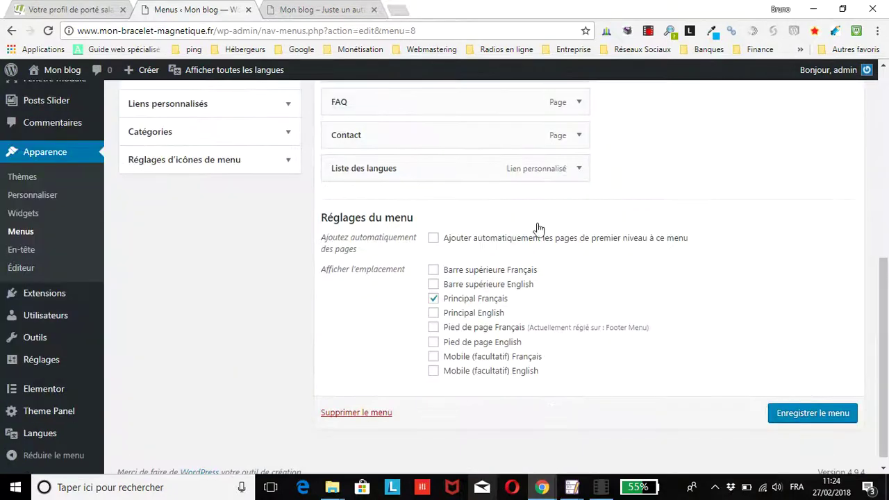
click(579, 169)
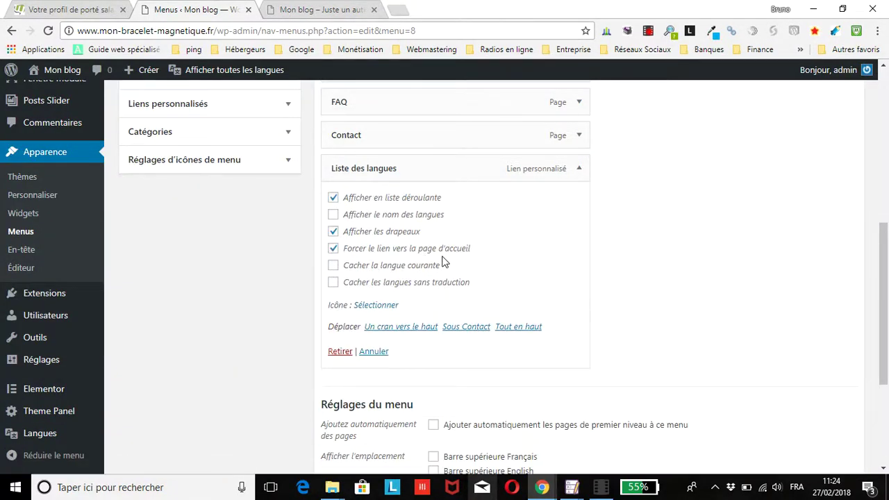
click(333, 248)
click(334, 266)
scroll(742, 301, up, 4)
click(804, 198)
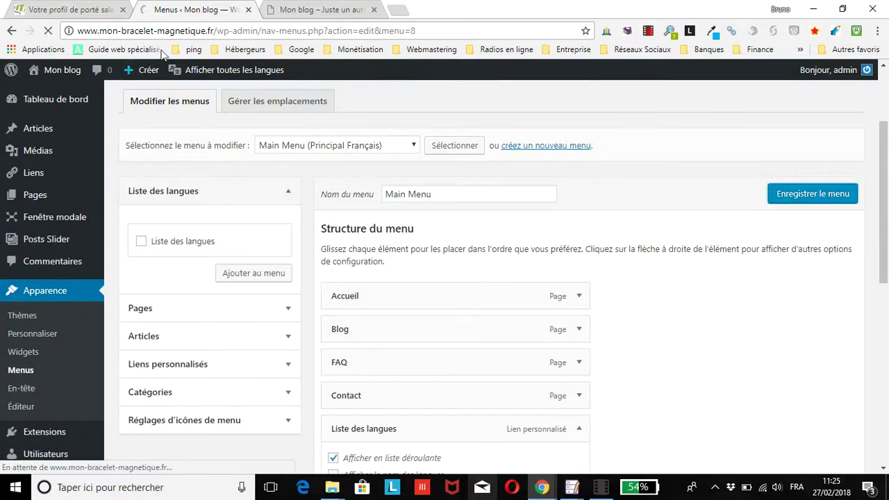
- Reload the live homepage and open the language dropdown to check the effect of hiding the current language
click(288, 10)
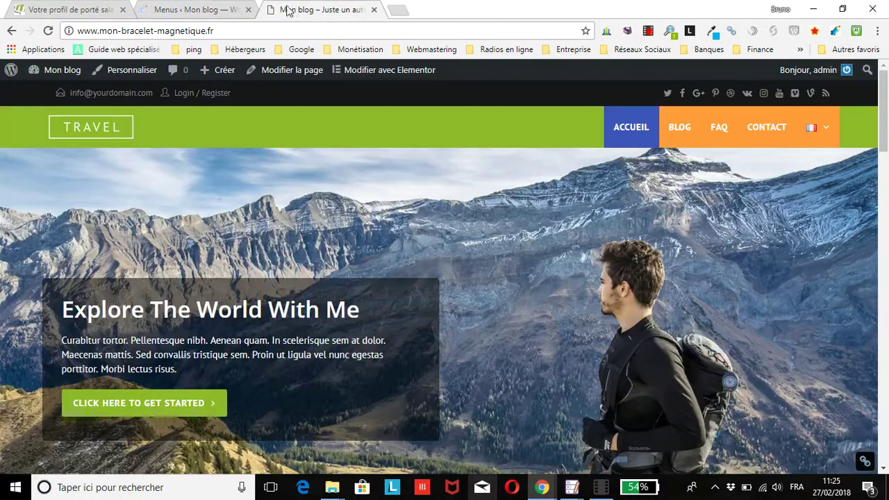
click(49, 33)
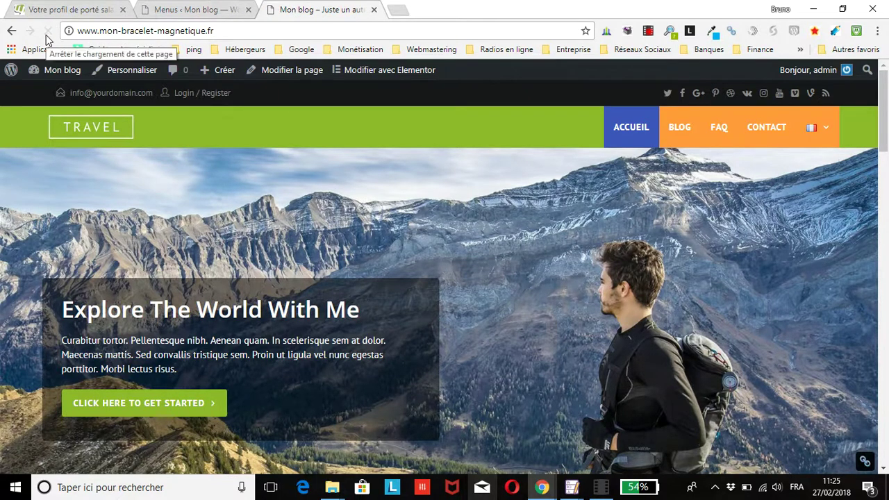
click(826, 129)
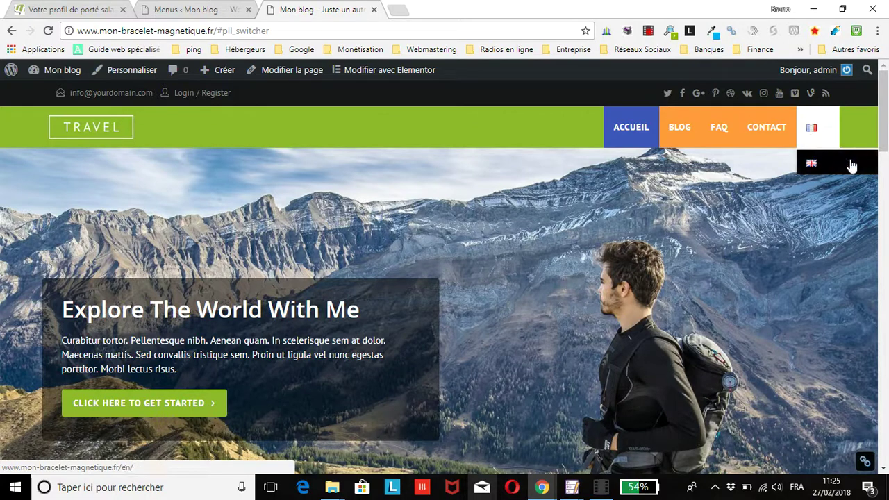
- Review the Liste des langues display options in Main Menu and compare them with the live homepage's language dropdown
click(211, 8)
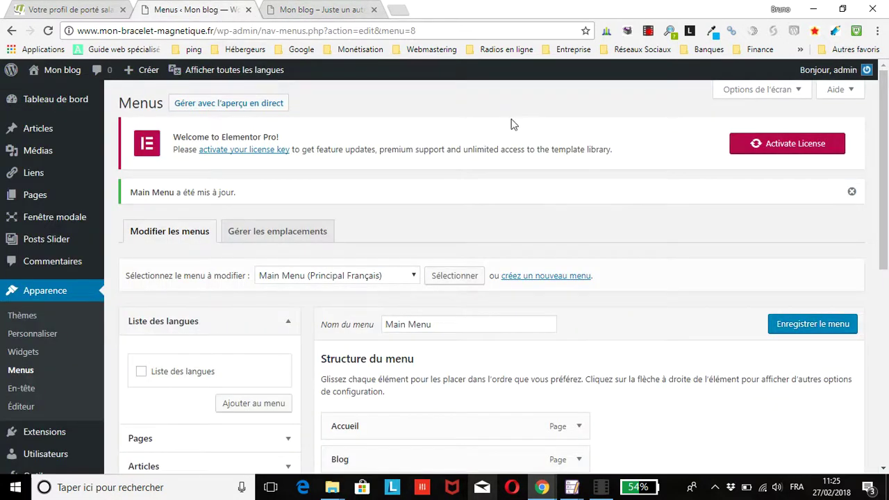
scroll(472, 208, down, 6)
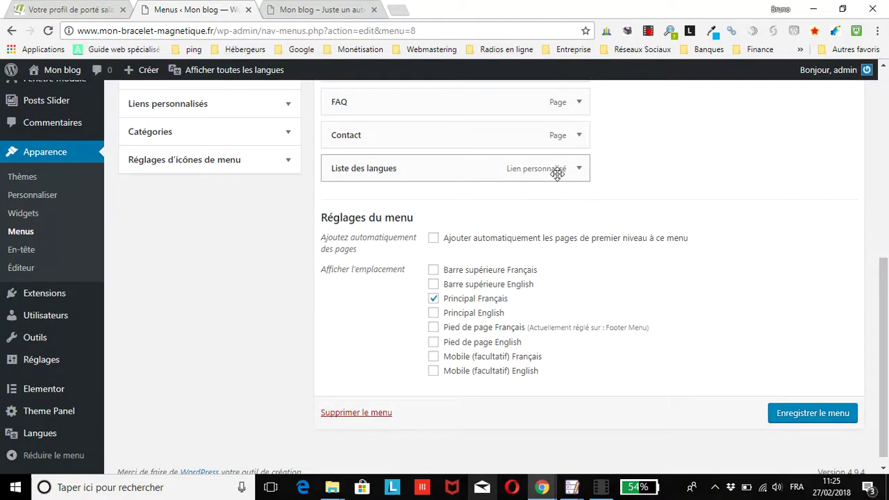
click(579, 170)
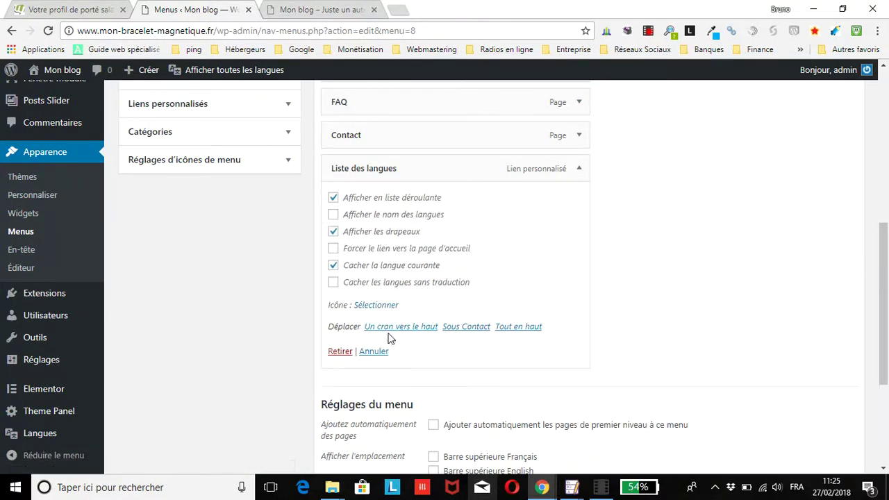
click(328, 11)
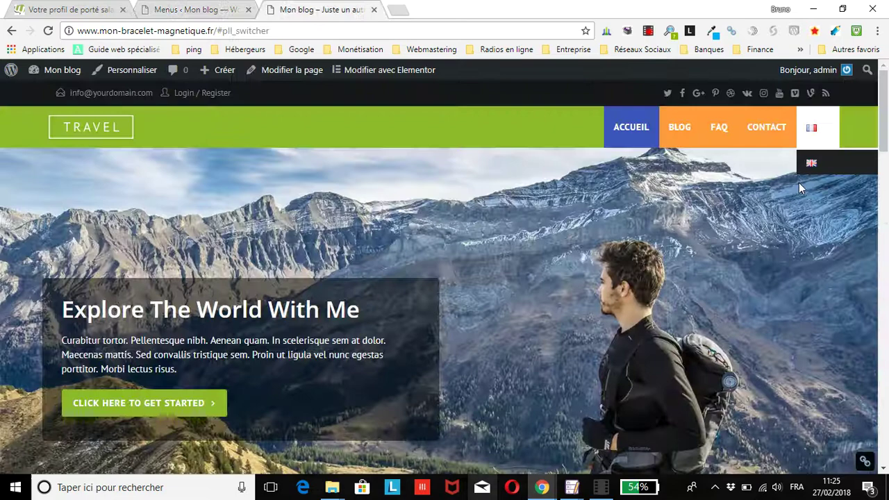
- Create a new WordPress menu named Main (anglais)
click(186, 12)
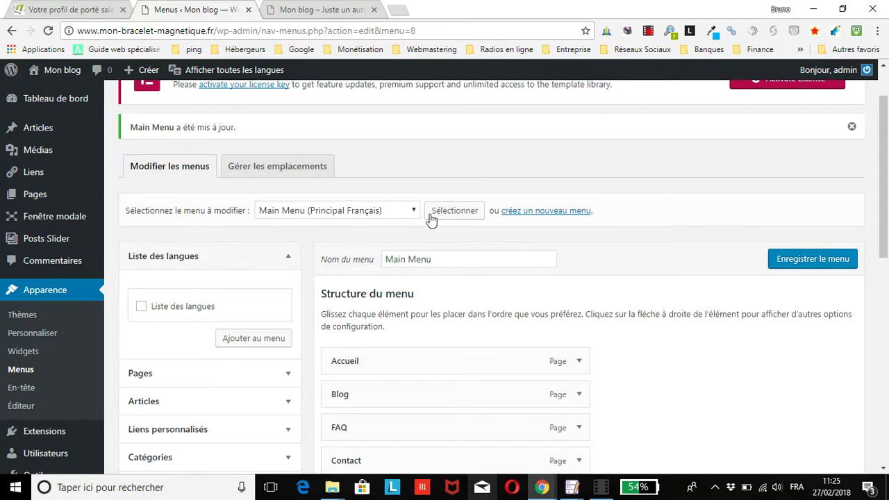
click(529, 213)
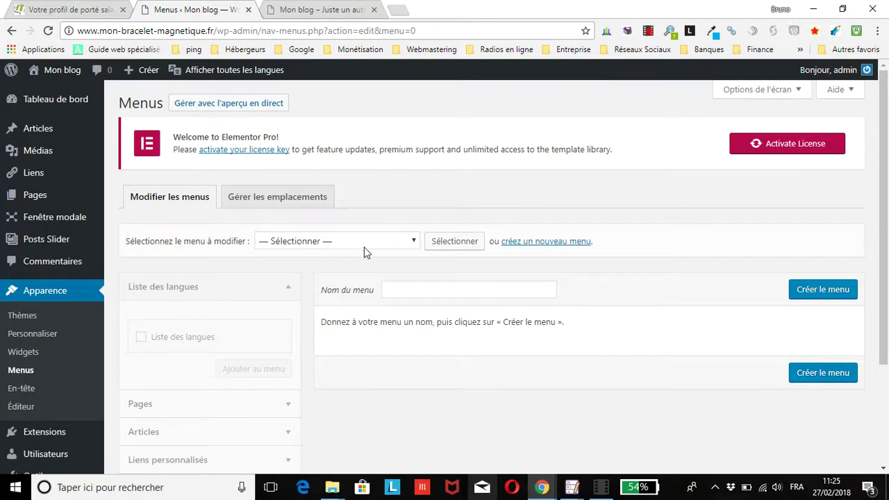
click(392, 241)
click(391, 241)
click(432, 289)
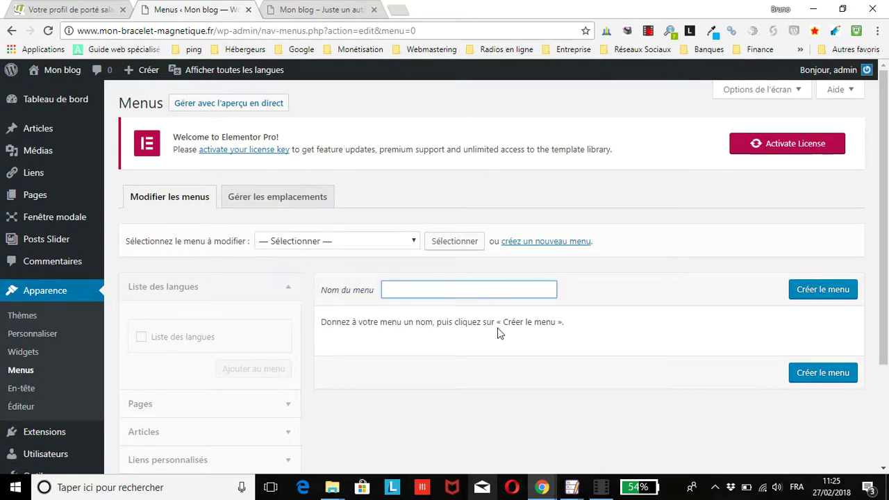
text(Main)
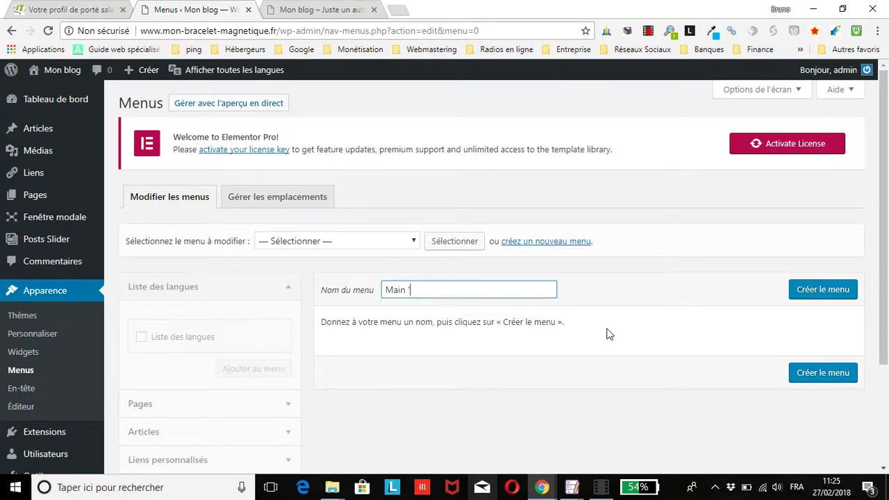
text( (anglais)
click(822, 289)
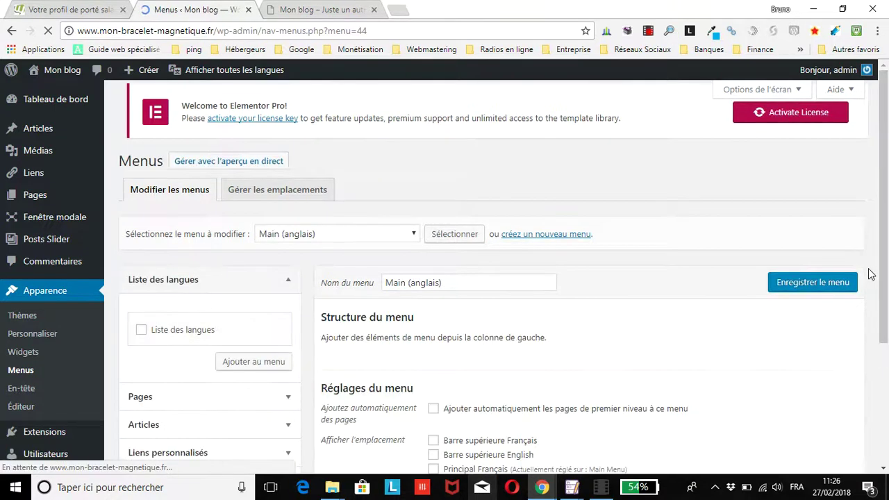
- Open the list of pages that can be added to the Main (anglais) menu
scroll(676, 314, down, 2)
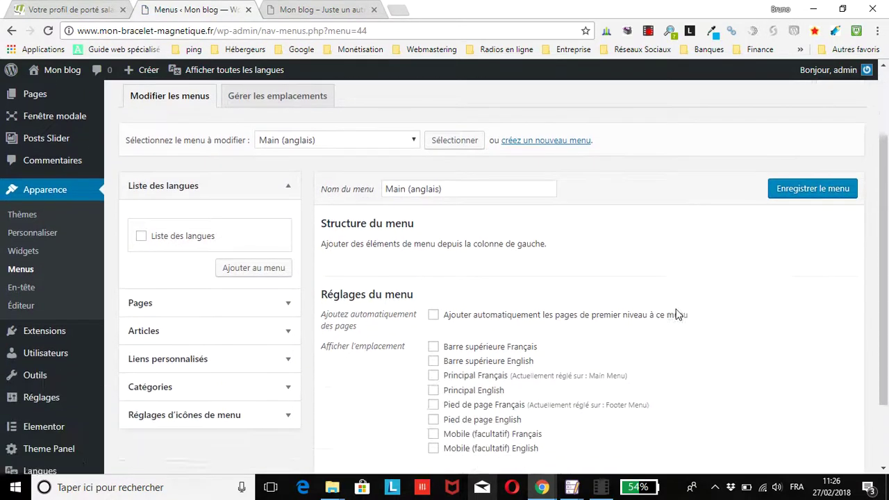
scroll(677, 314, down, 2)
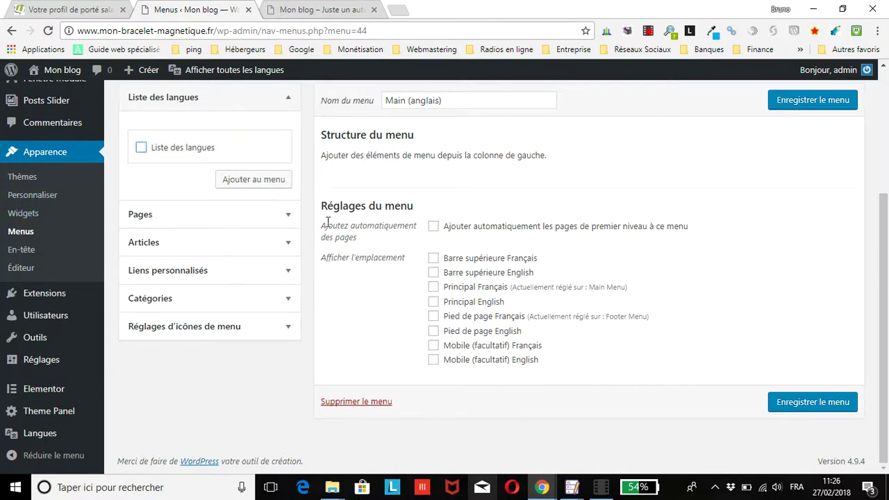
click(277, 221)
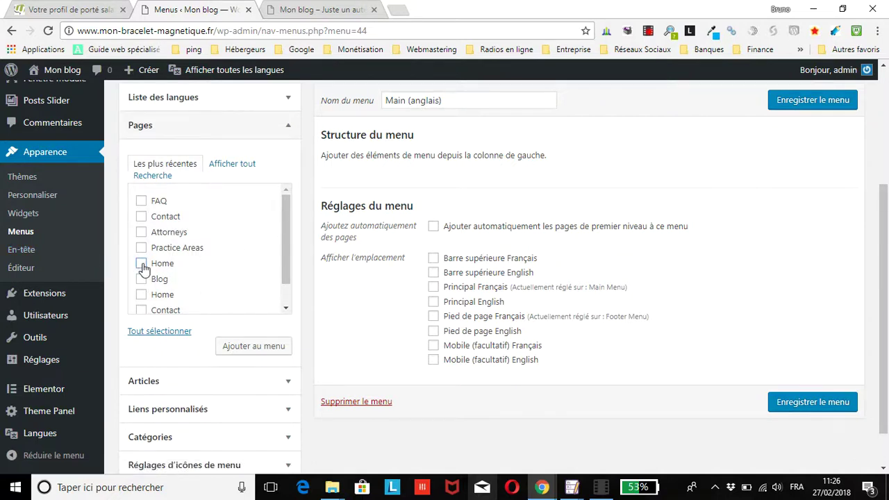
scroll(253, 261, down, 1)
scroll(249, 262, down, 1)
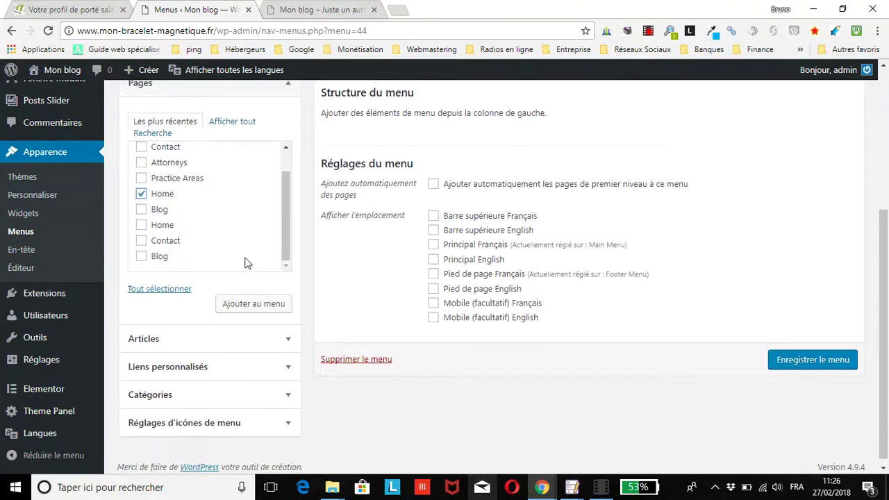
scroll(246, 261, up, 1)
scroll(246, 260, down, 1)
scroll(246, 260, up, 1)
click(163, 285)
click(160, 285)
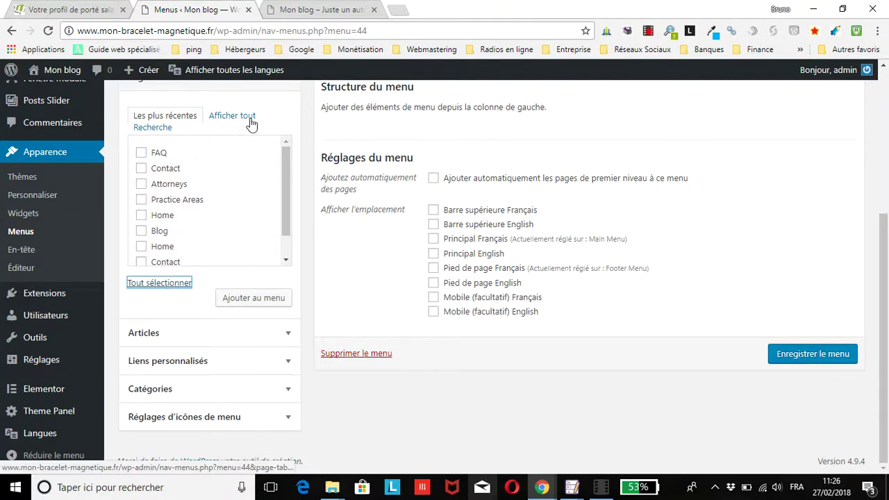
- From the full page list, add Accueil : Home, Attorneys, the second Contact page and Practice Areas to Main (anglais)
click(243, 116)
scroll(162, 195, up, 2)
scroll(151, 193, down, 1)
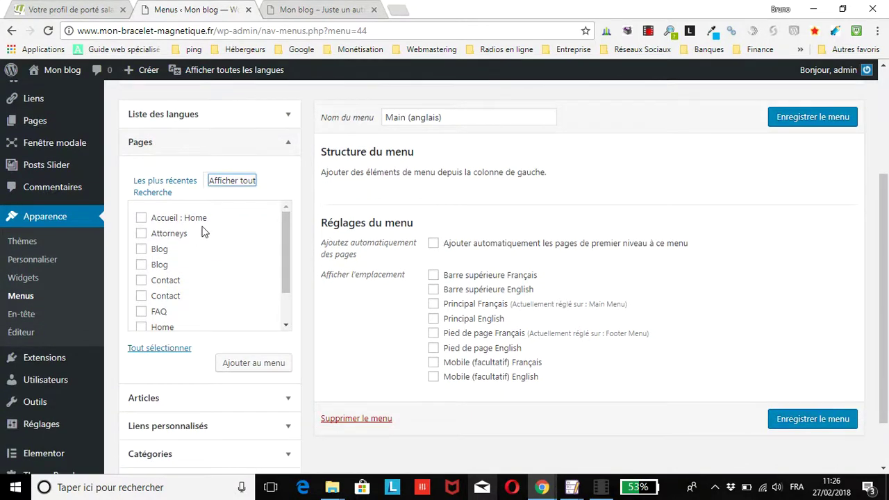
click(140, 220)
click(141, 233)
scroll(176, 302, down, 1)
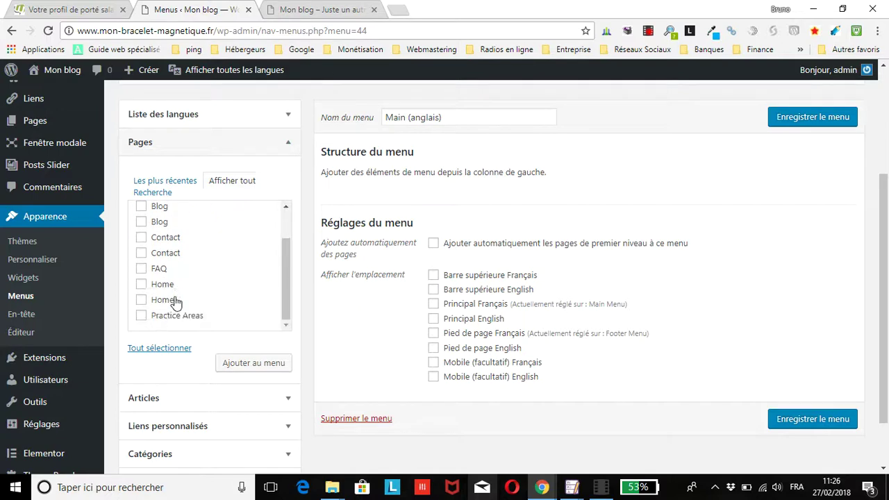
scroll(188, 294, up, 3)
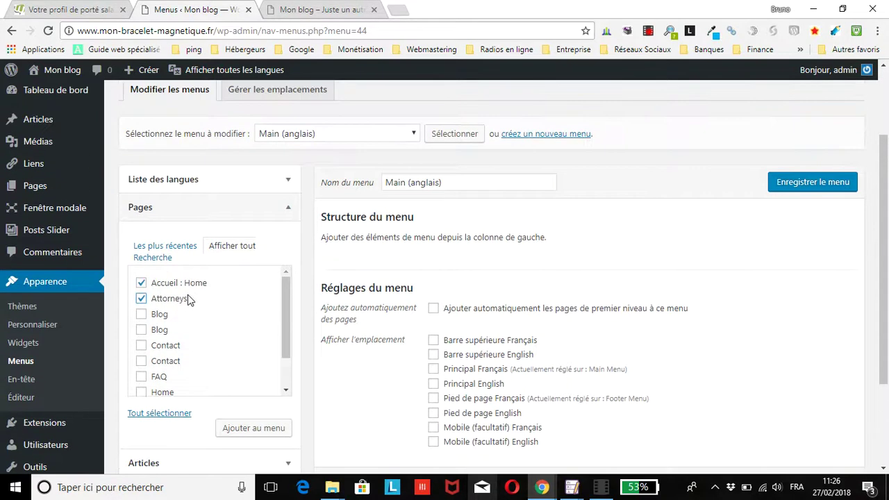
scroll(187, 295, down, 4)
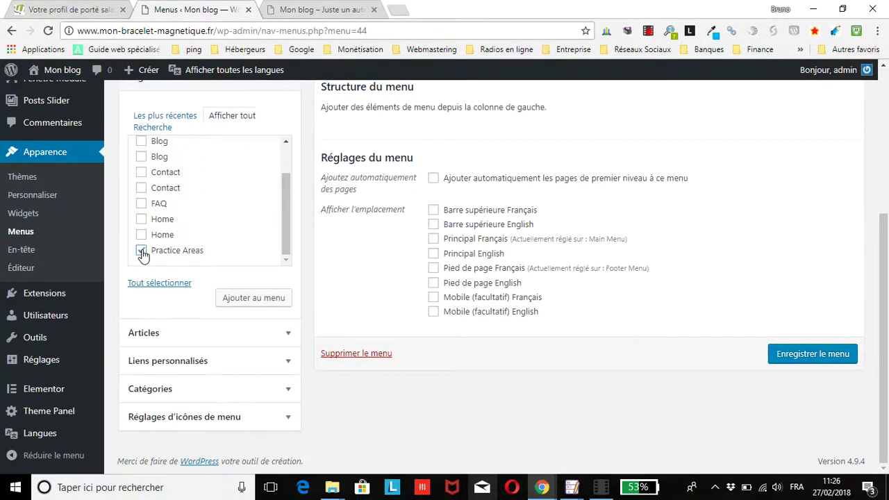
scroll(167, 225, up, 2)
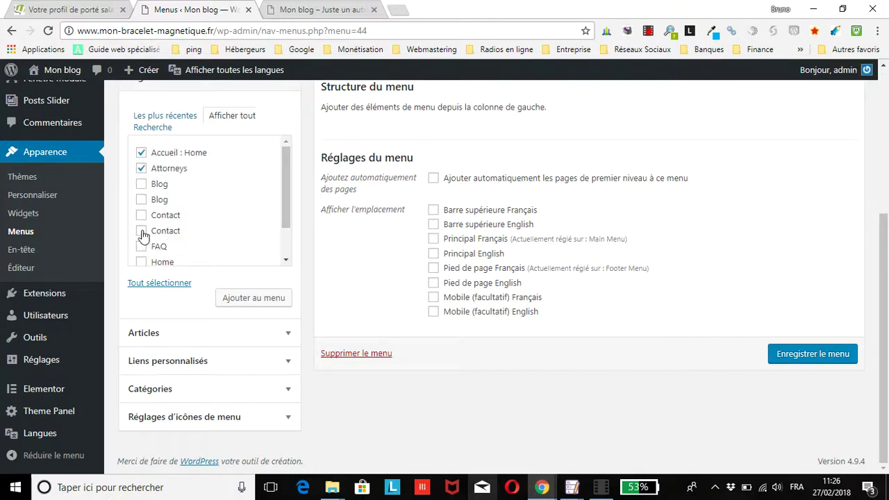
click(141, 232)
click(251, 298)
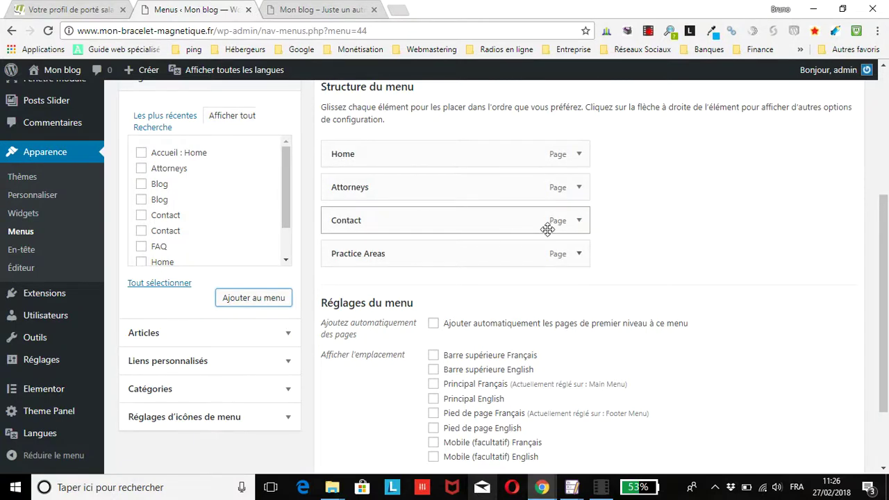
- Assign Main (anglais) to the Principal English location and save the menu
scroll(553, 257, up, 1)
scroll(536, 299, down, 2)
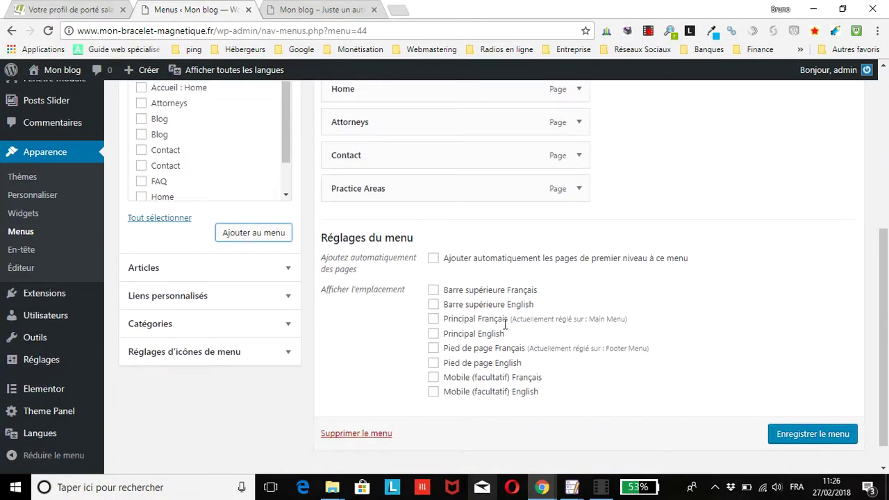
click(433, 336)
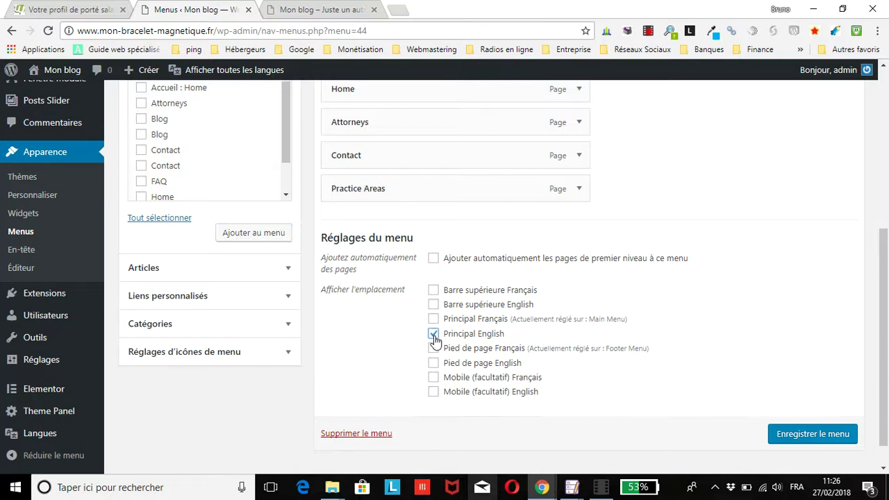
click(824, 438)
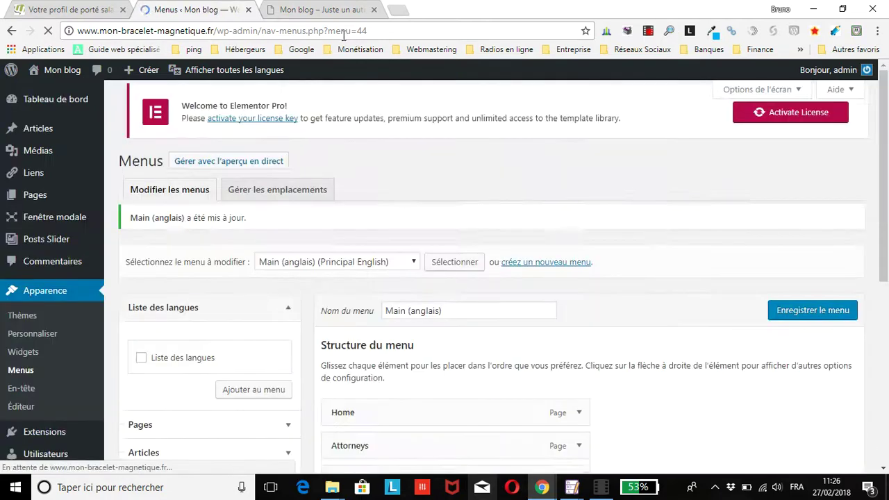
- Reload the live homepage and switch it to English to check the new English menu
click(326, 15)
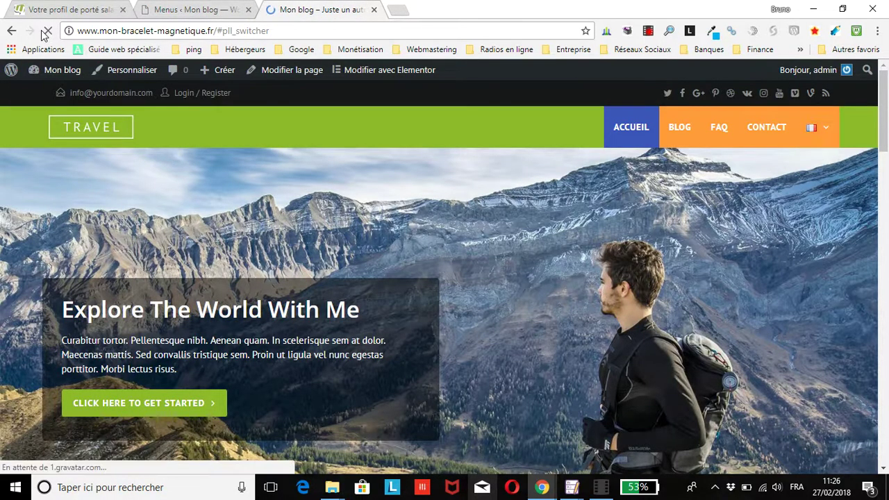
click(811, 165)
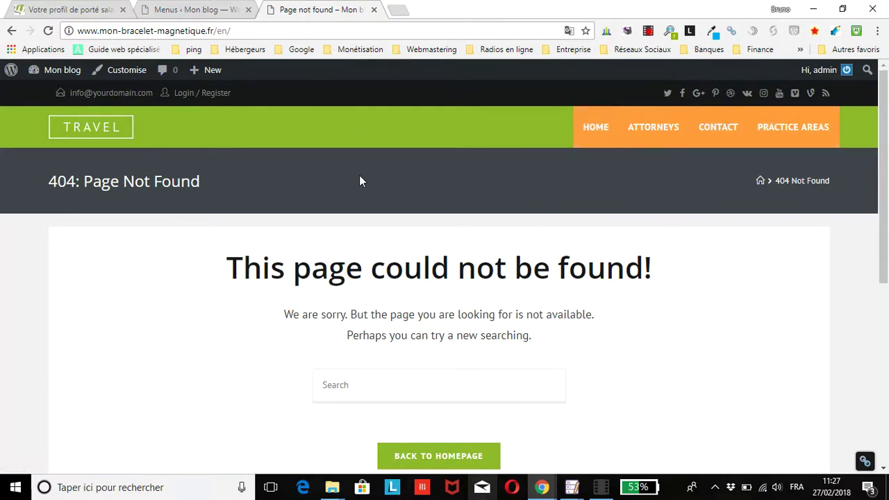
scroll(375, 291, down, 5)
scroll(335, 293, up, 5)
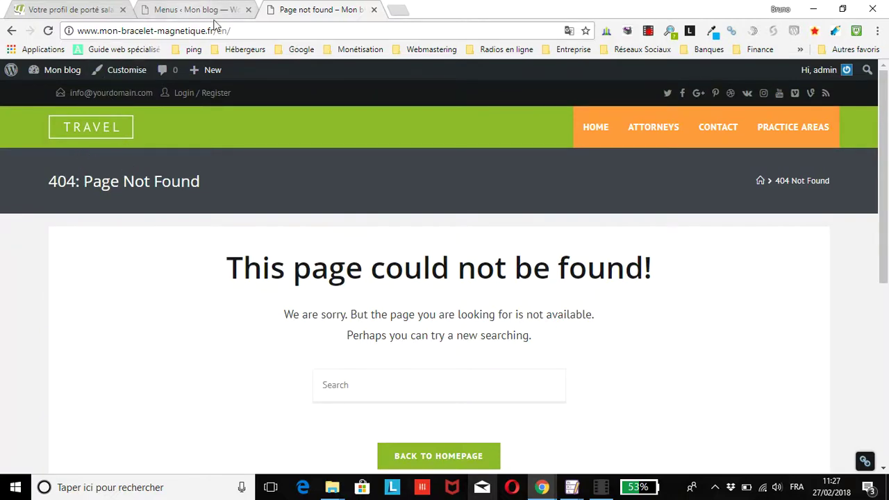
- Test the Home link in the English menu and switch the site back to English from the language dropdown
click(589, 136)
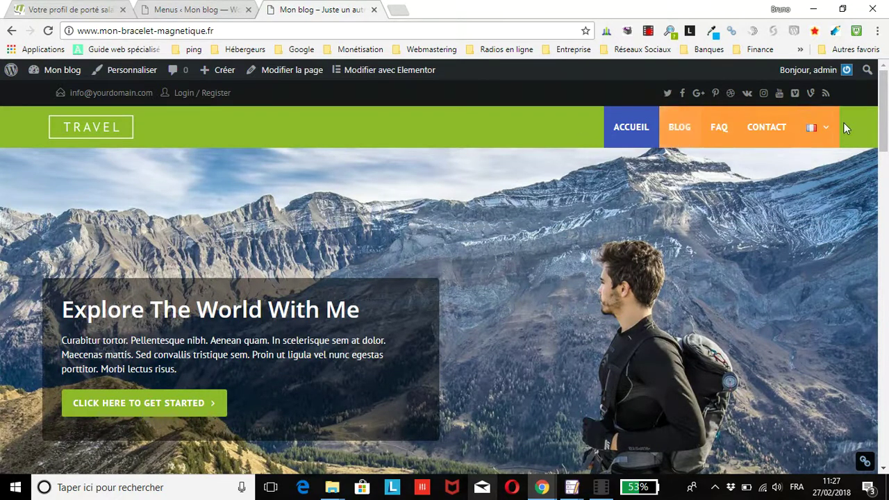
click(825, 132)
click(810, 164)
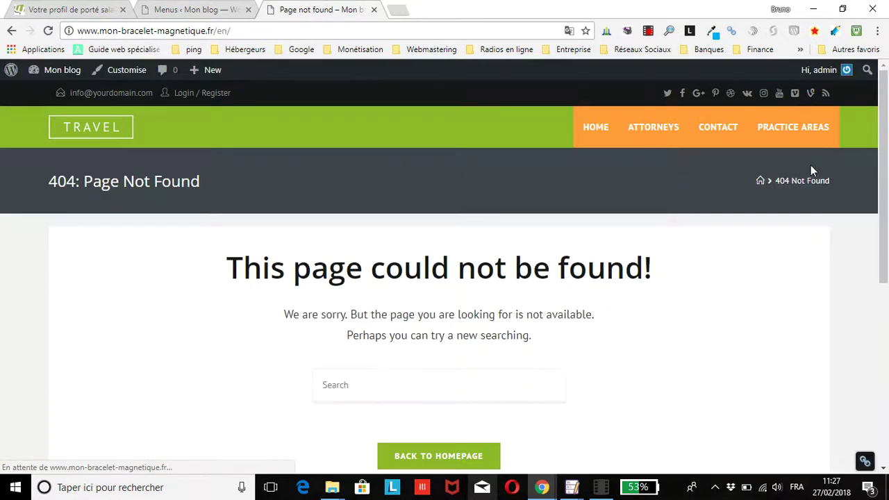
- Open the Attorneys page from the English menu and look through its content
click(648, 138)
scroll(407, 216, down, 5)
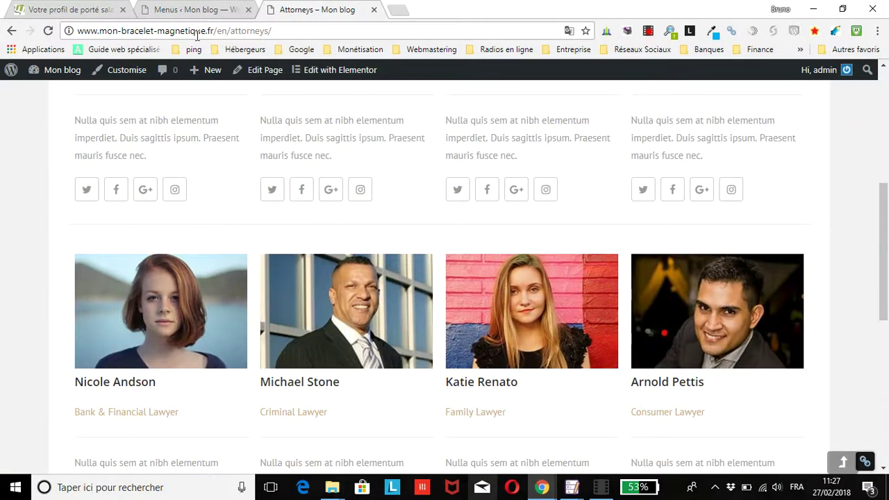
scroll(749, 160, up, 6)
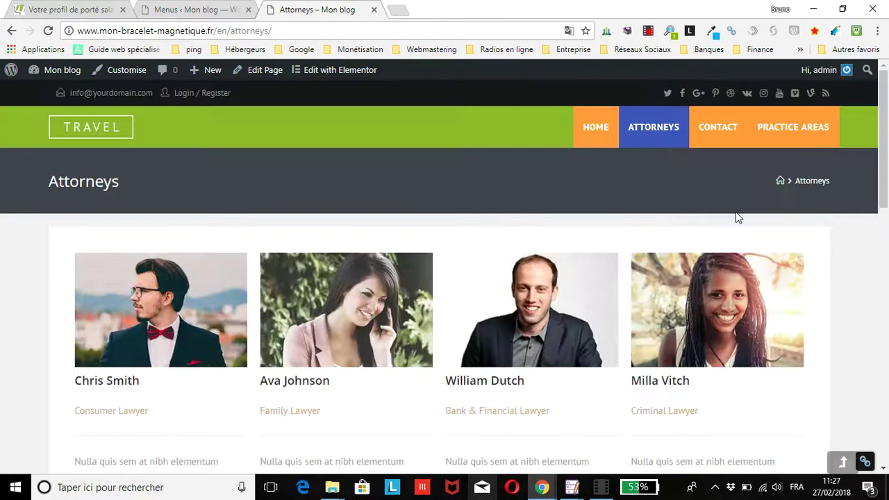
- Test the Contact link in the English menu and return to the English version through the language dropdown
click(722, 138)
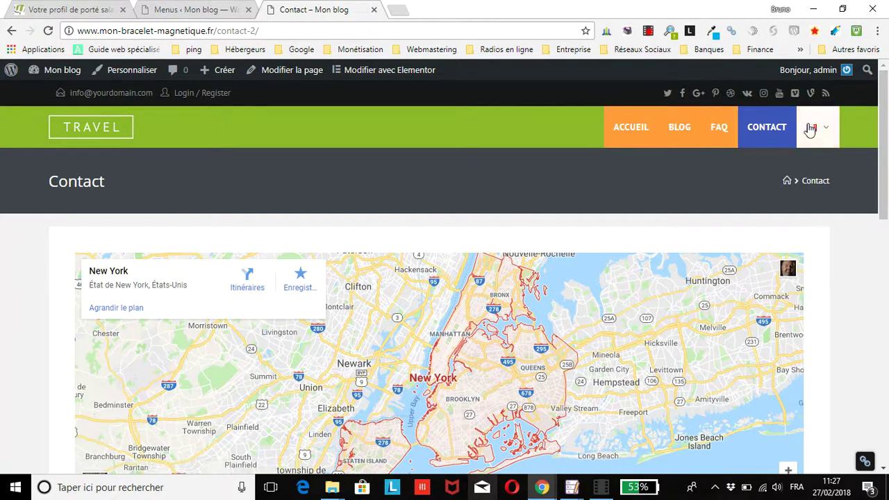
mouse_move(822, 136)
click(814, 162)
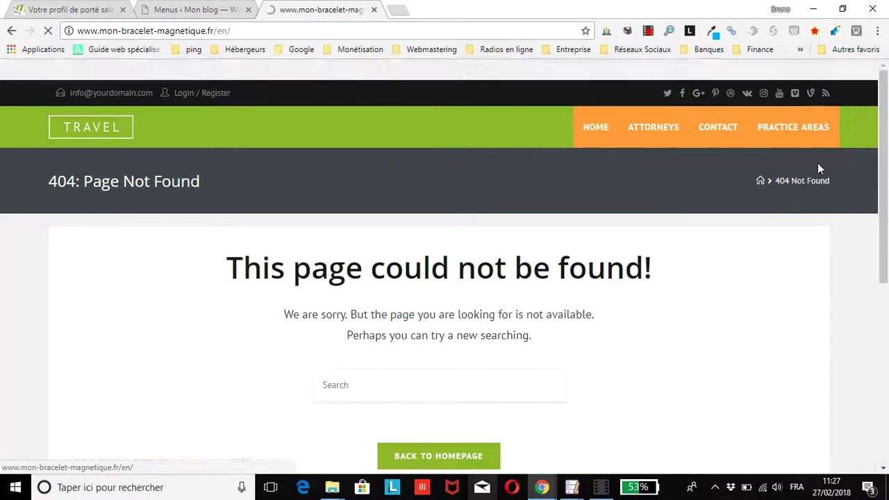
- Test the Practice Areas link in the English menu on the live site
click(787, 136)
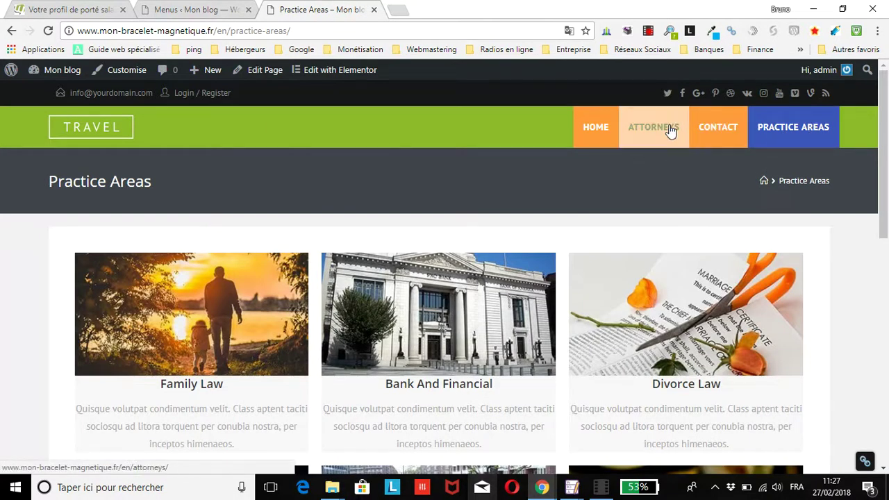
- Remove the Home and Contact items from the Main (anglais) menu in the WordPress admin and save the menu
click(192, 10)
scroll(283, 294, down, 5)
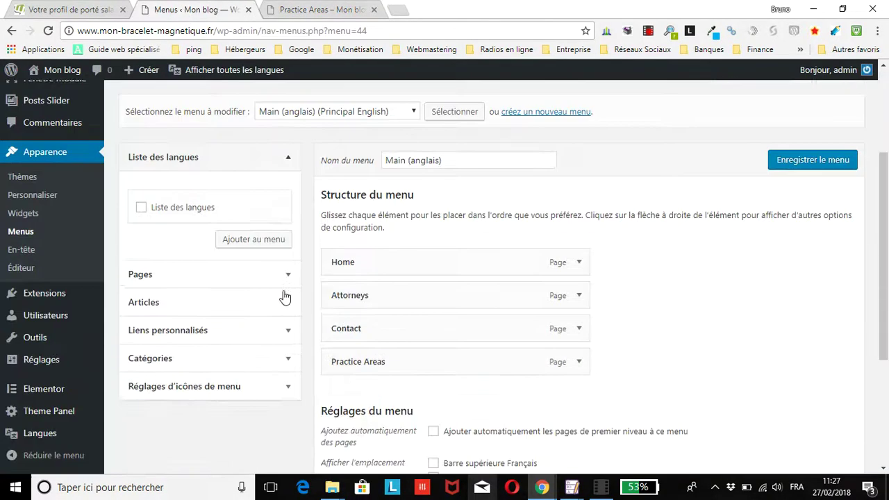
scroll(311, 293, up, 2)
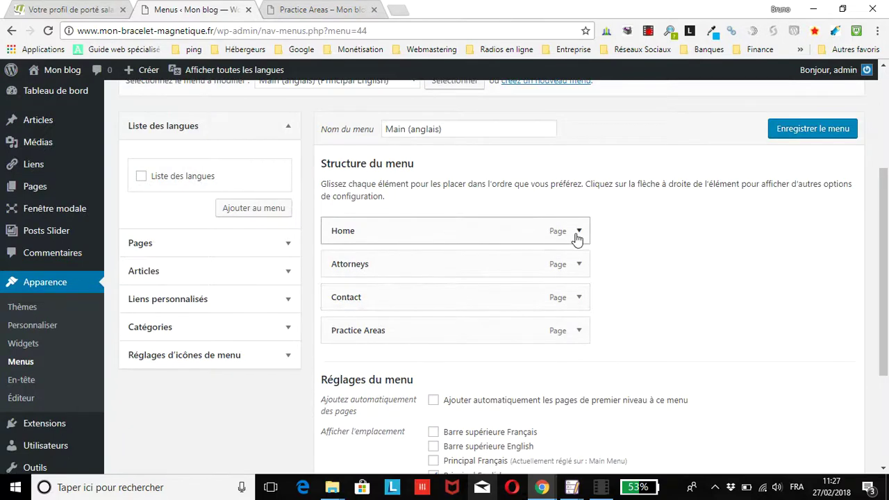
click(577, 233)
scroll(386, 406, down, 1)
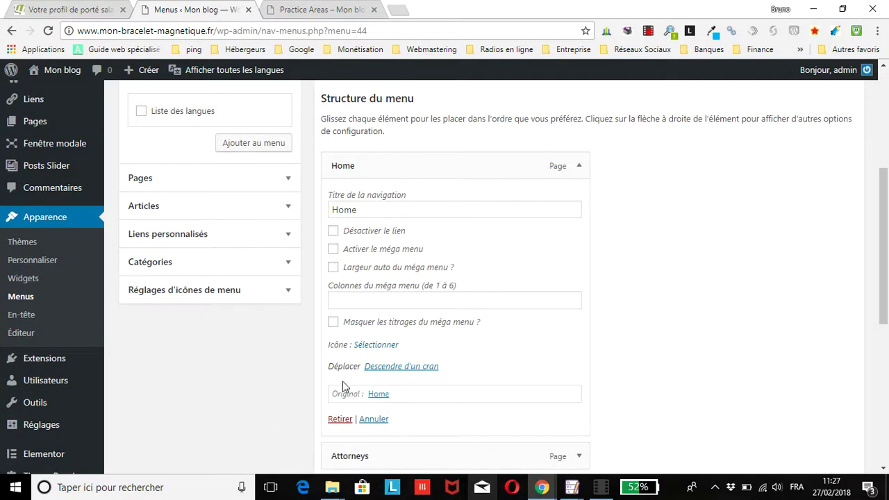
click(342, 419)
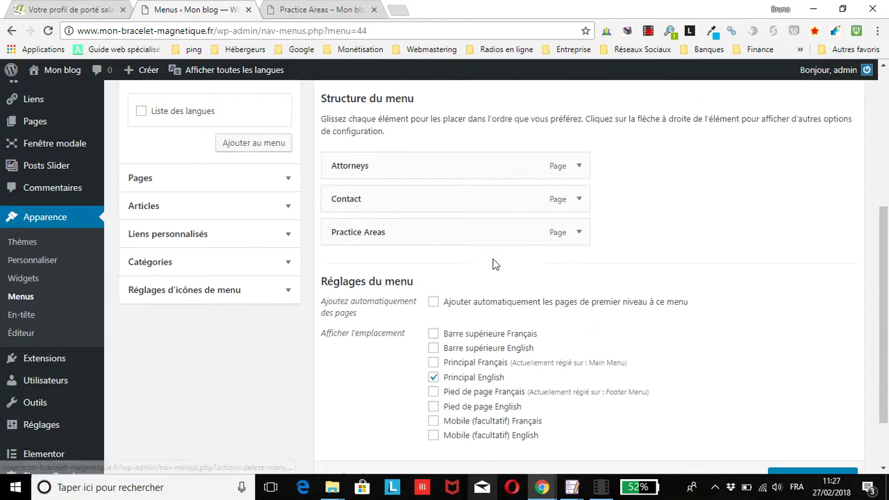
click(579, 200)
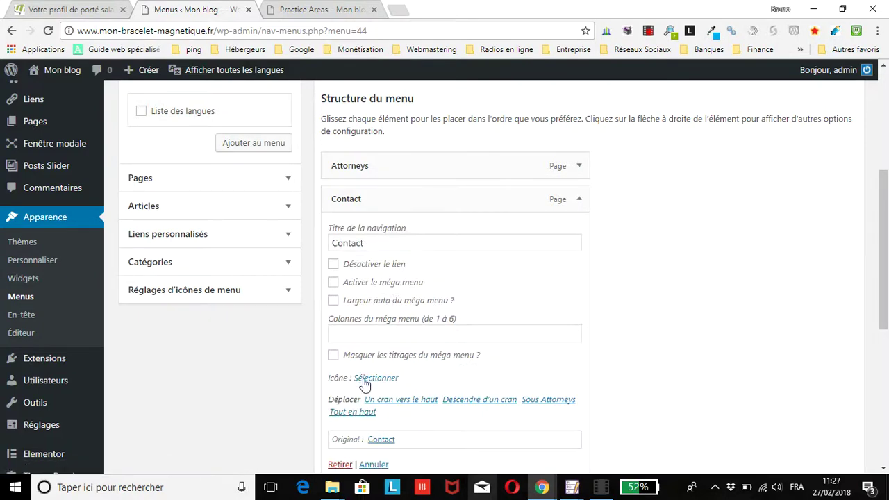
click(340, 463)
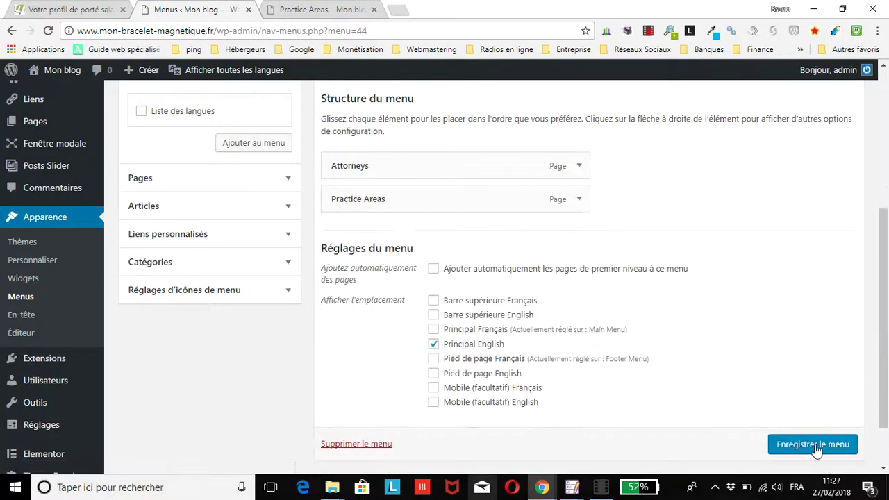
click(813, 444)
- Reload the live English site and test the Attorneys and Practice Areas links in the shortened menu
click(343, 9)
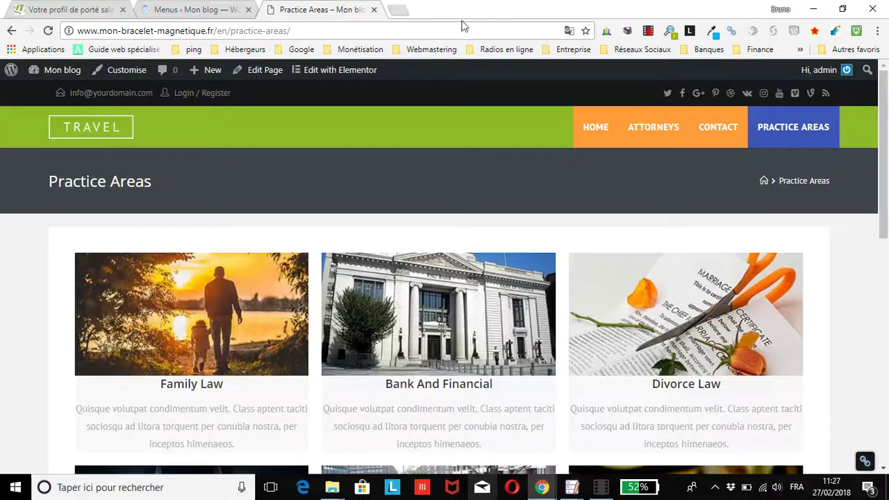
click(48, 31)
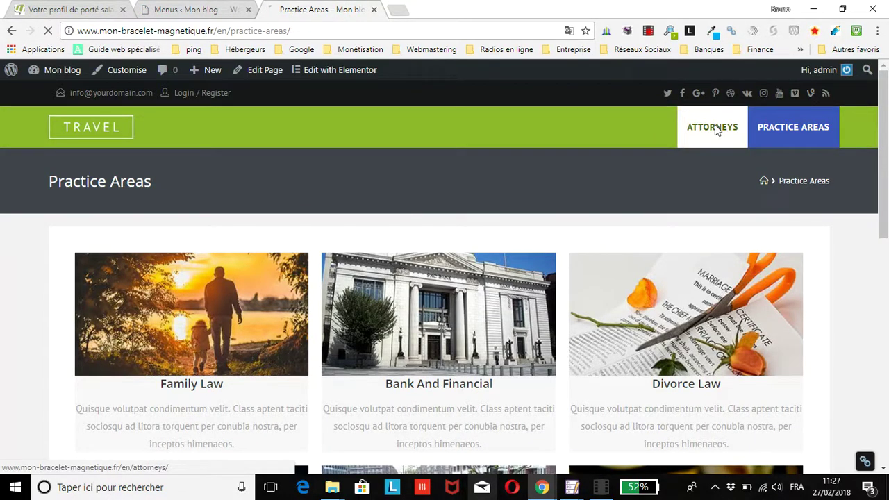
click(716, 130)
click(792, 139)
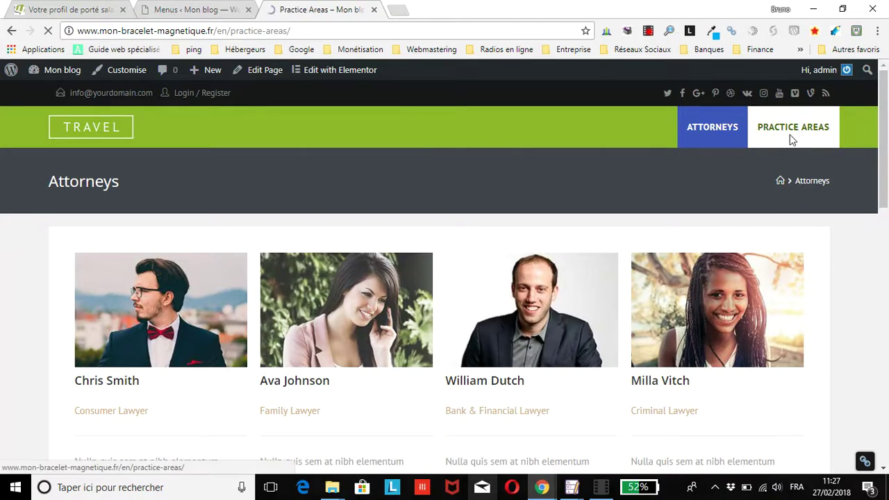
scroll(627, 190, down, 3)
scroll(626, 189, up, 3)
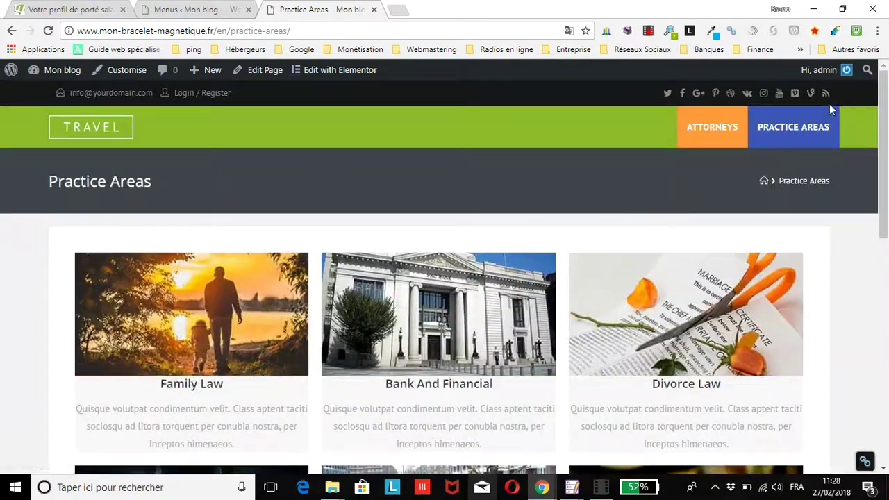
- Add the Liste des langues item to the Main (anglais) menu, check its display options and save the menu
click(197, 15)
scroll(347, 242, down, 3)
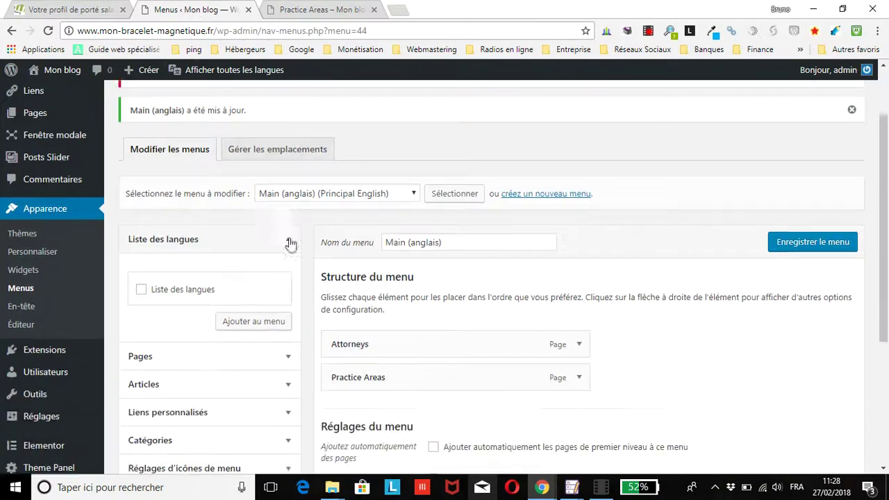
click(254, 208)
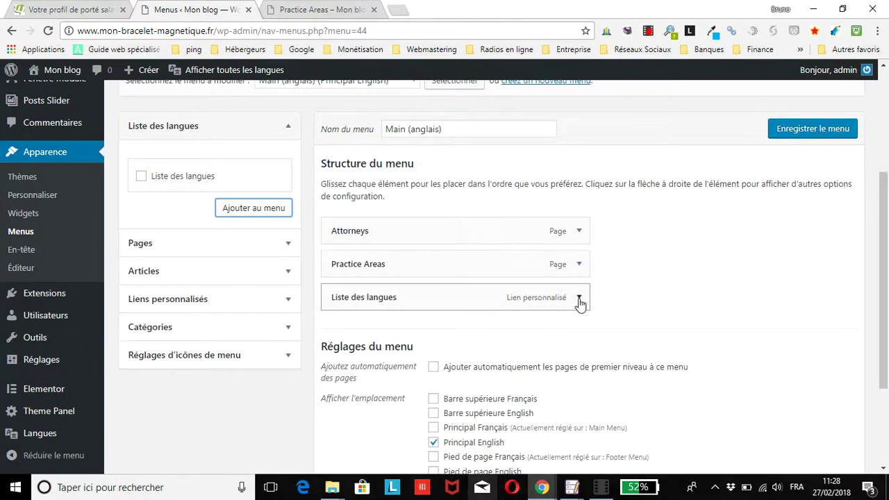
click(578, 299)
scroll(798, 270, down, 3)
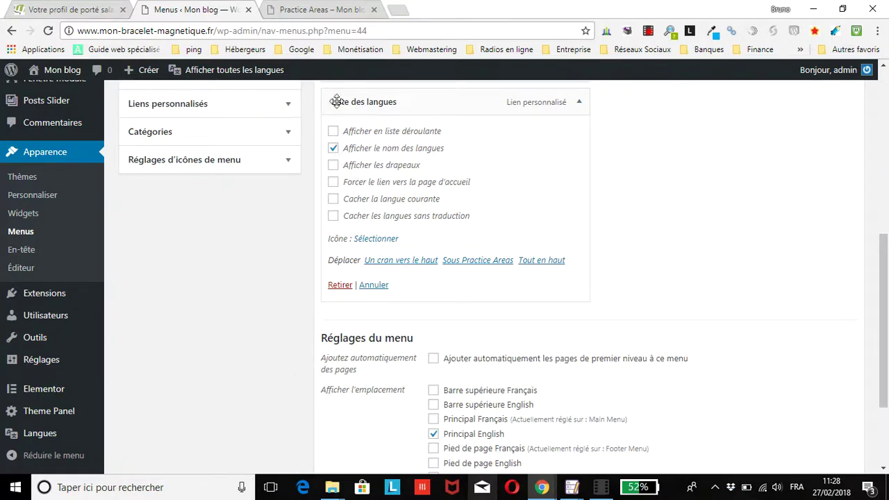
scroll(856, 239, up, 3)
click(813, 129)
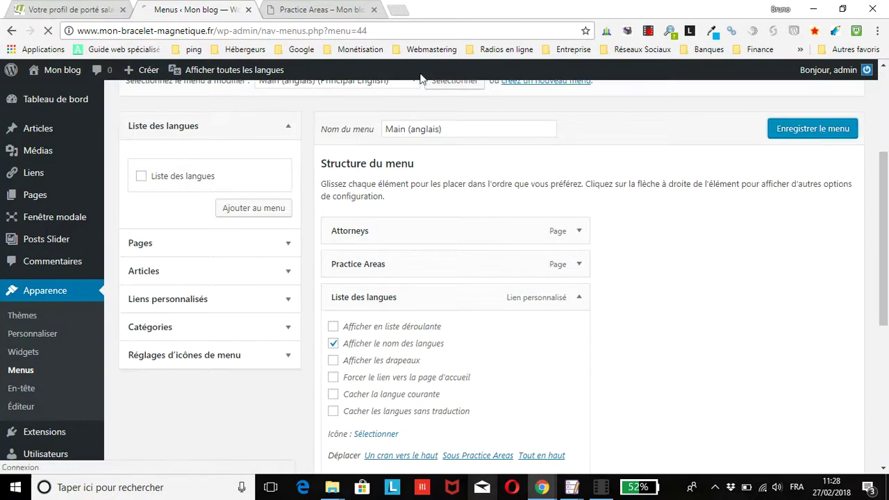